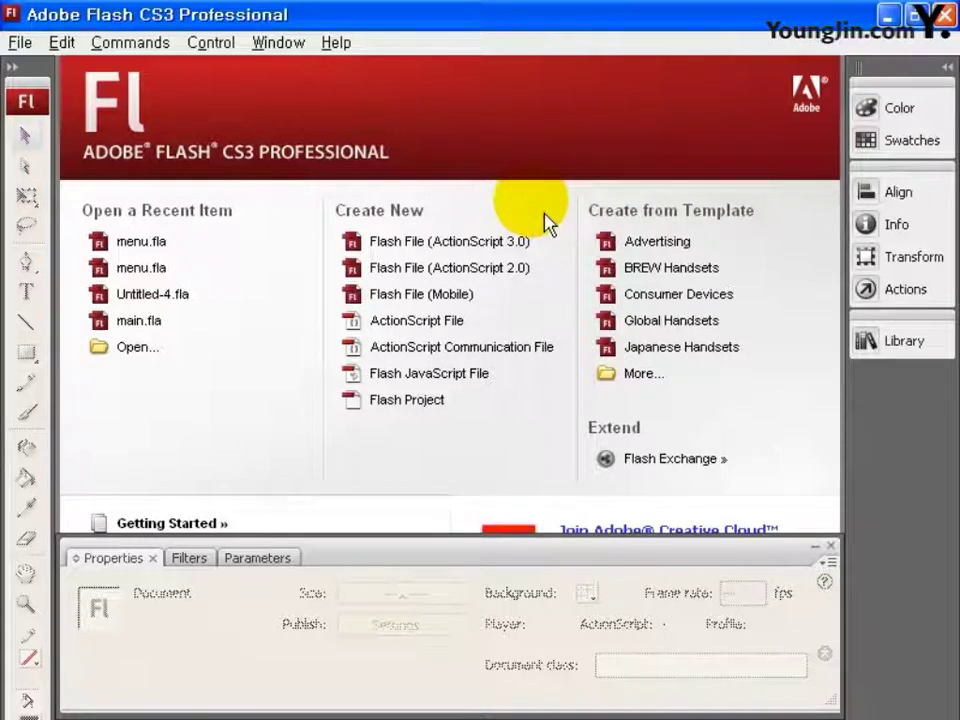
# Create a new Flash File (ActionScript 2.0) and import the image fla_bg from the images folder to the stage
pyautogui.click(523, 281)
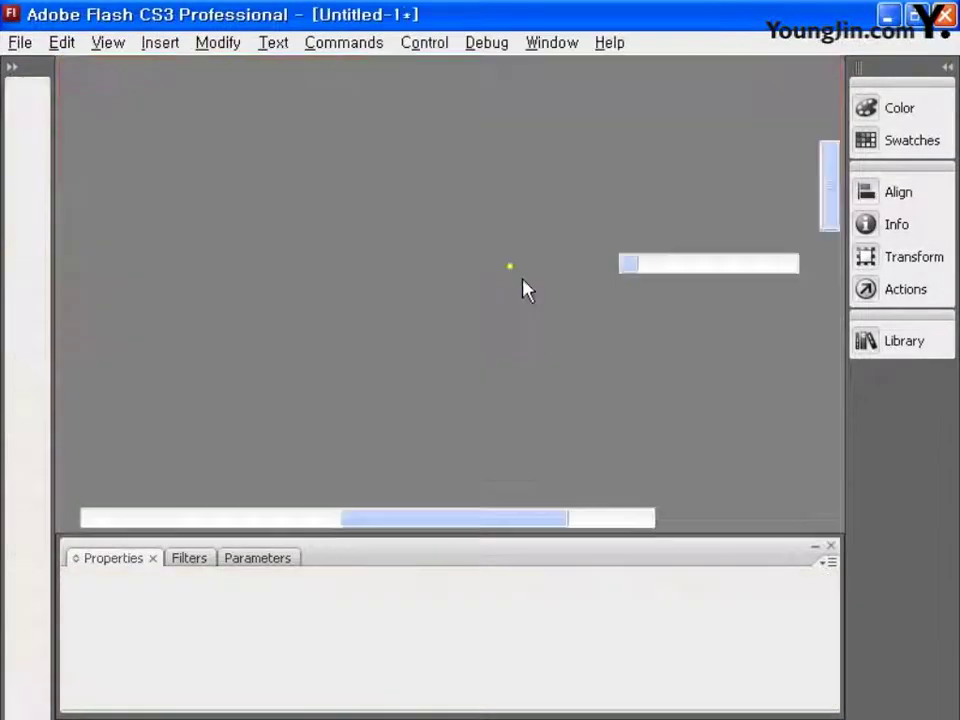
pyautogui.click(19, 42)
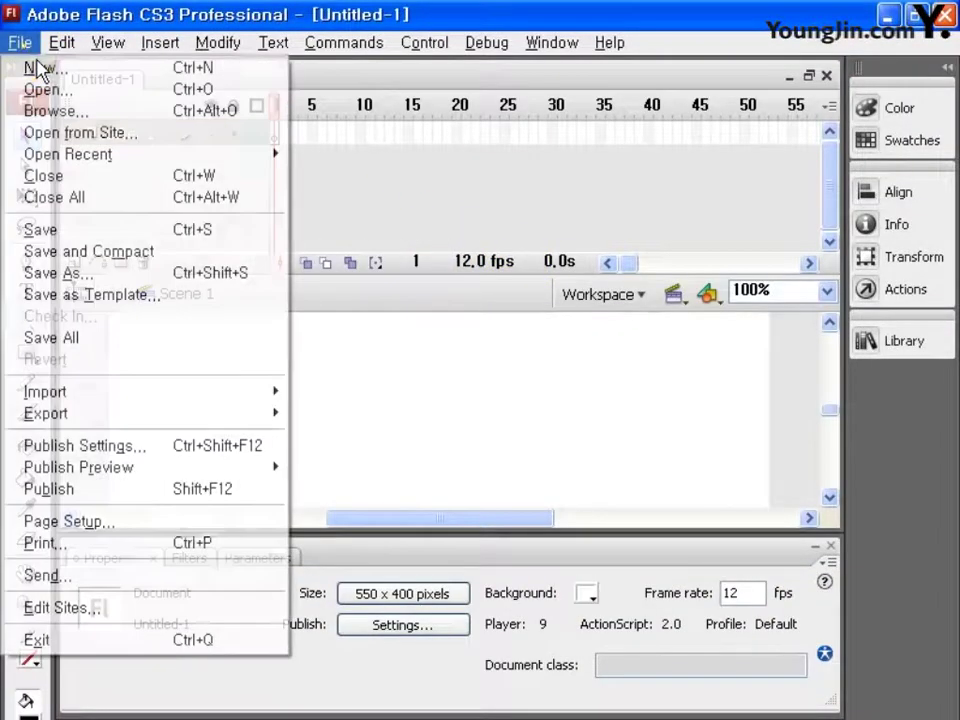
pyautogui.moveTo(130, 400)
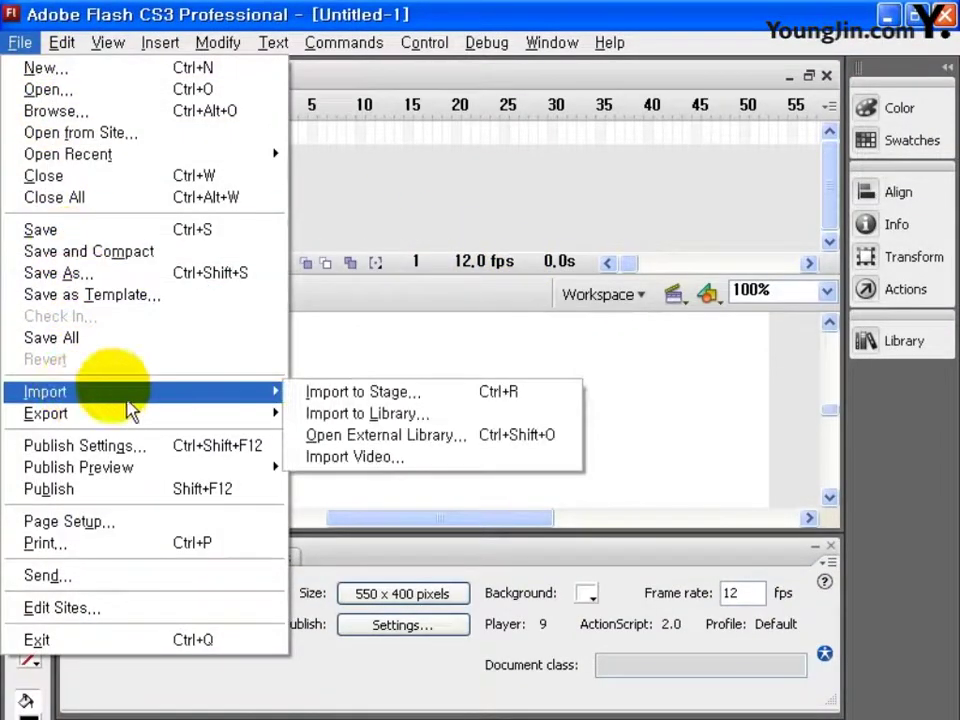
pyautogui.click(378, 392)
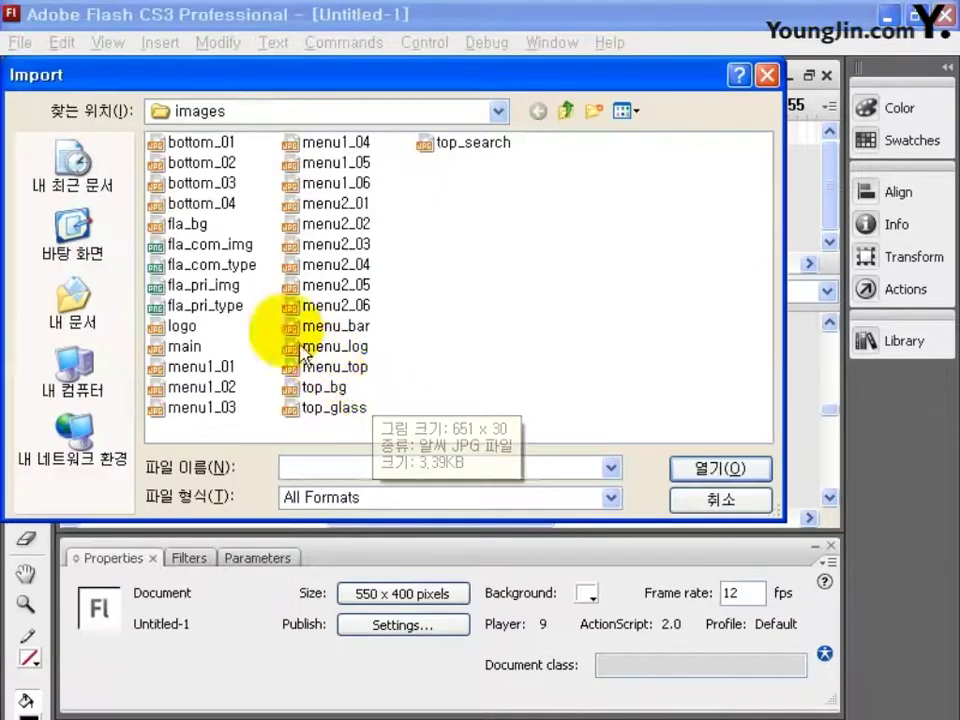
pyautogui.click(198, 224)
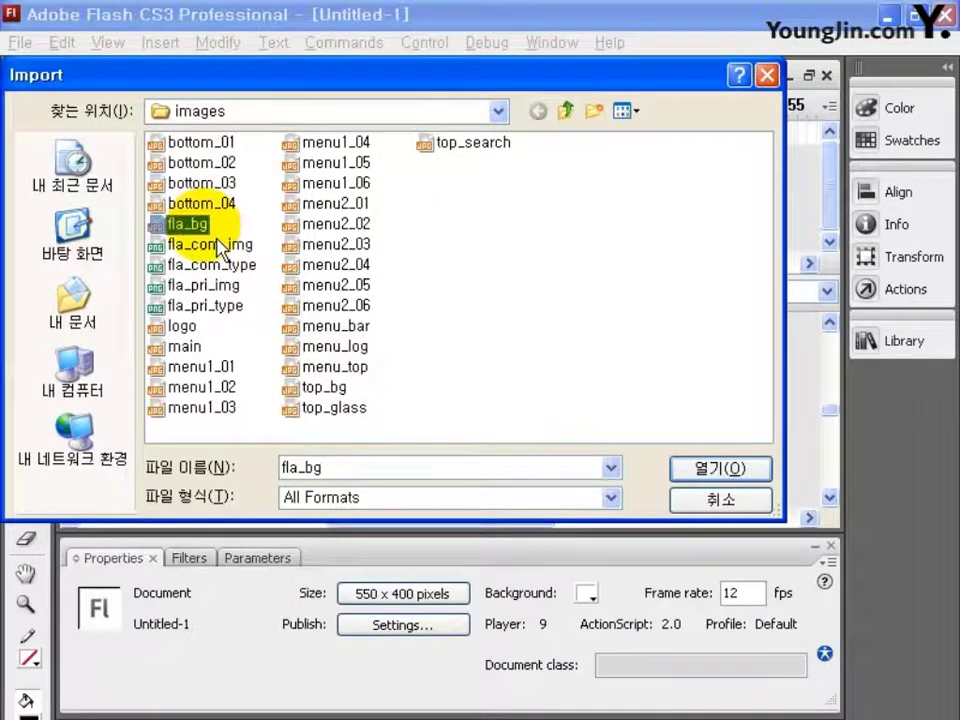
pyautogui.click(712, 468)
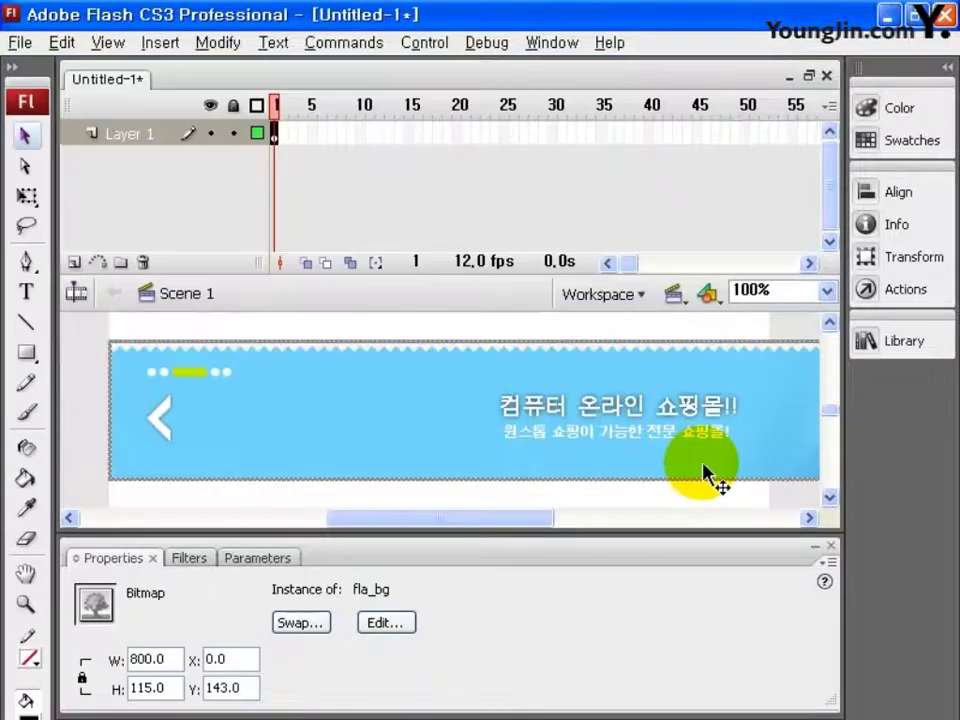
# Match the document dimensions to the contents, giving a stage of 800 x 115 px
pyautogui.click(583, 500)
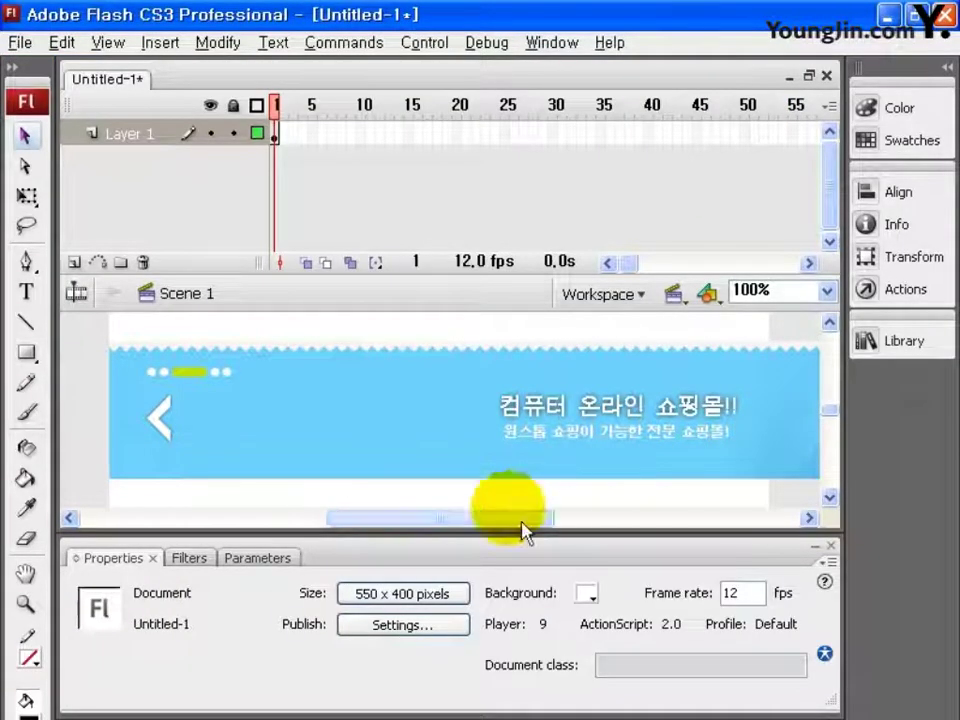
pyautogui.click(440, 600)
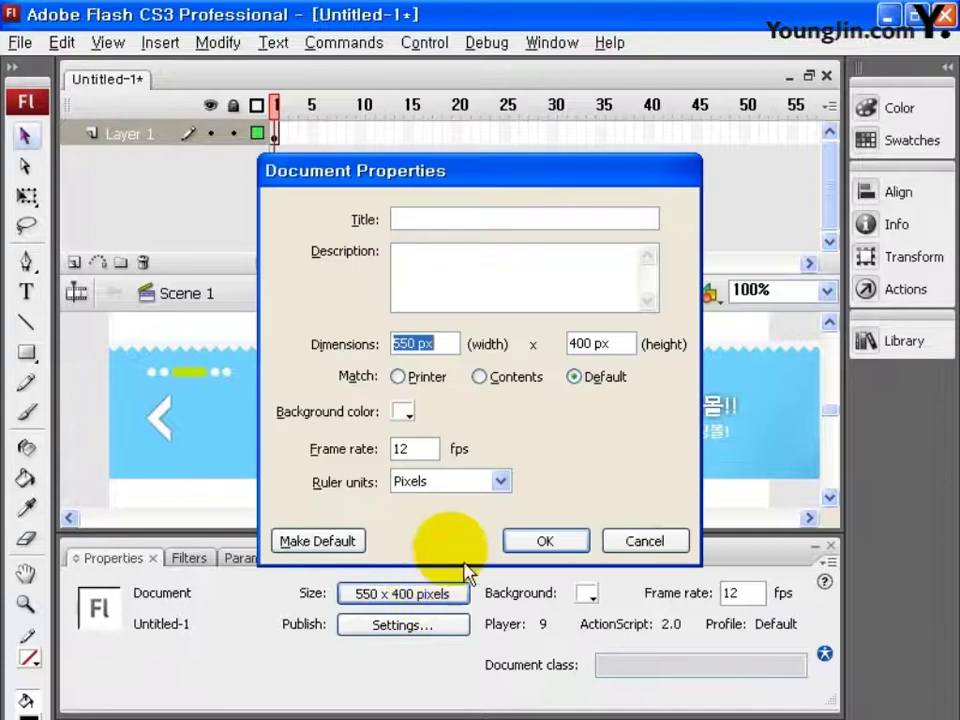
pyautogui.click(486, 377)
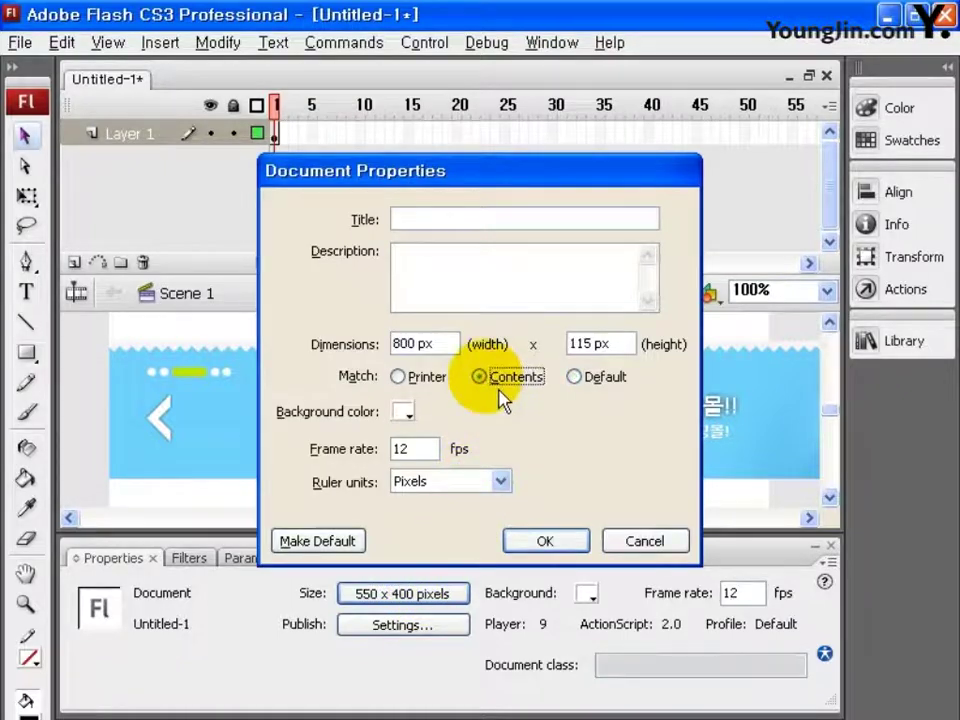
pyautogui.click(562, 546)
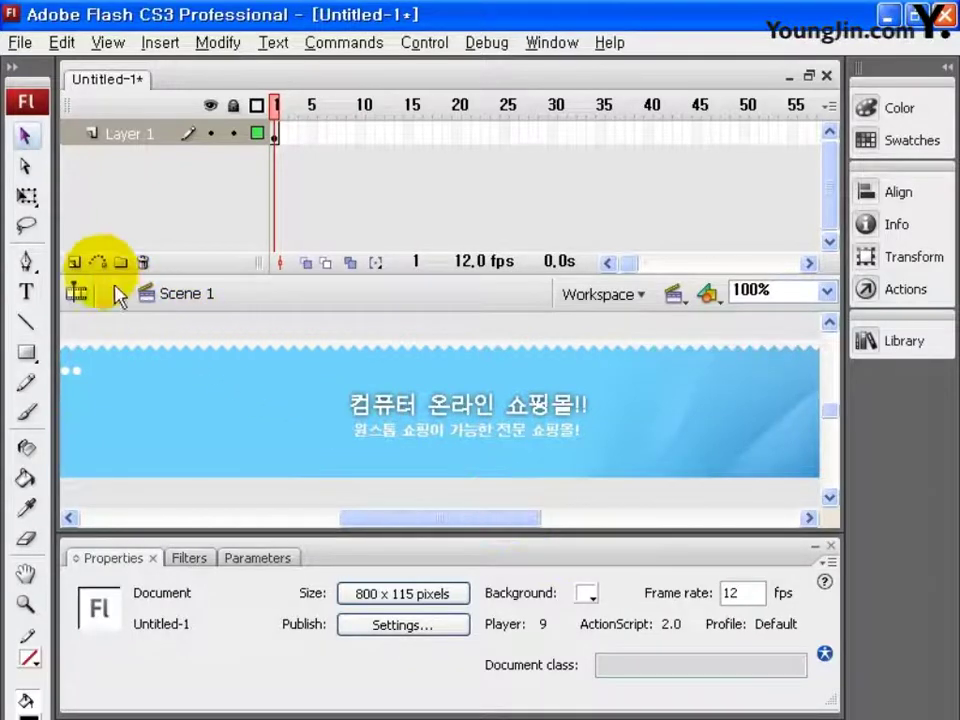
# Add a new layer above the background and import the image fla_com_img to the stage on it
pyautogui.click(75, 262)
pyautogui.click(22, 43)
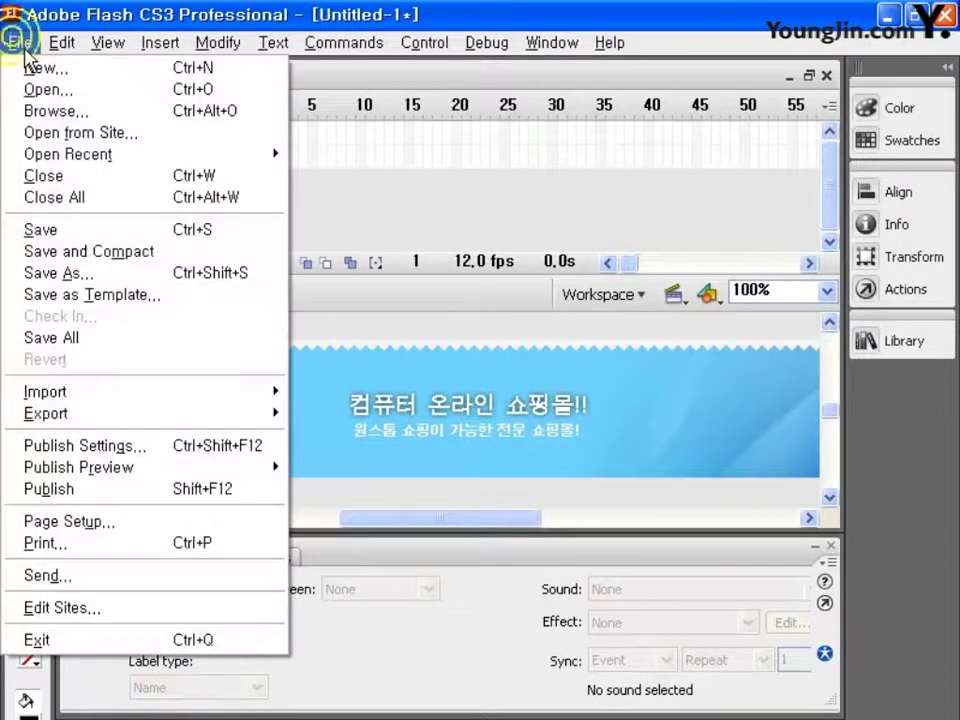
pyautogui.moveTo(70, 395)
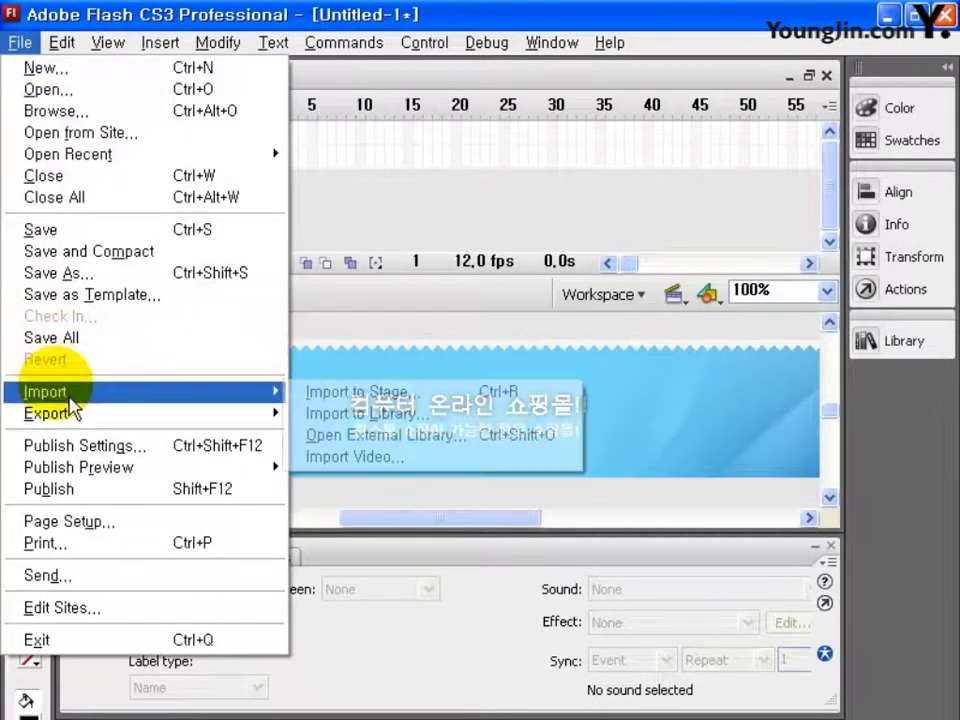
pyautogui.click(350, 392)
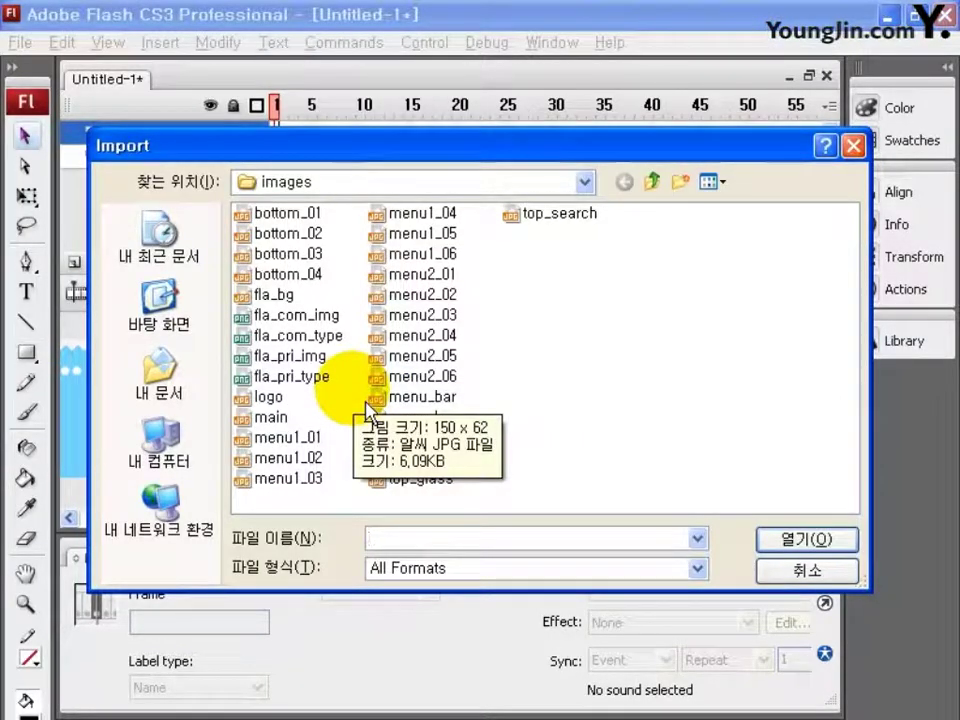
pyautogui.click(335, 317)
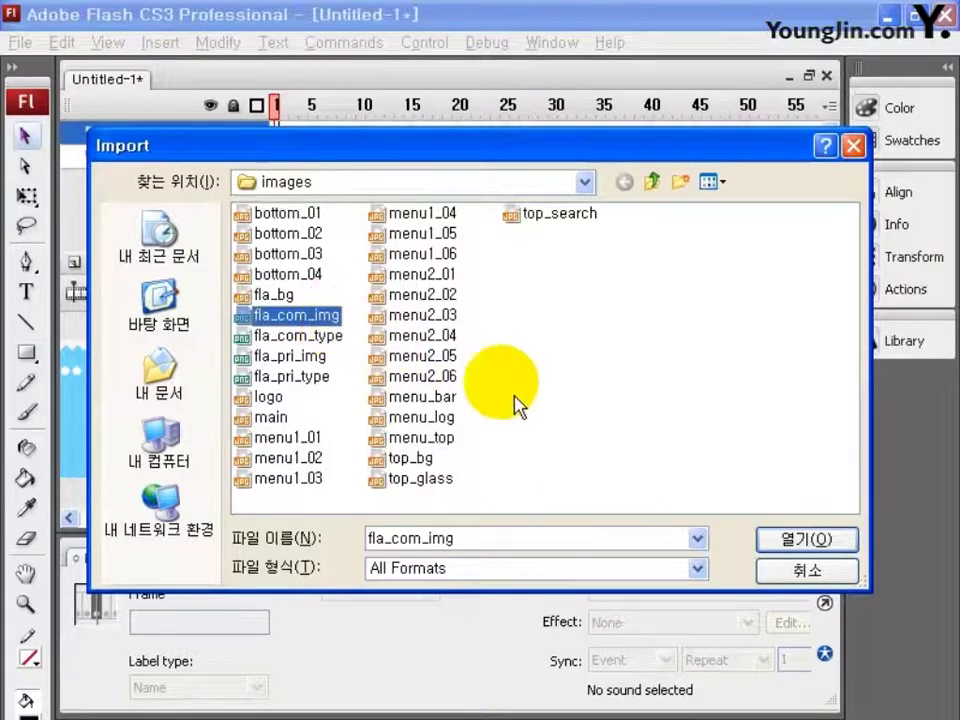
pyautogui.click(795, 540)
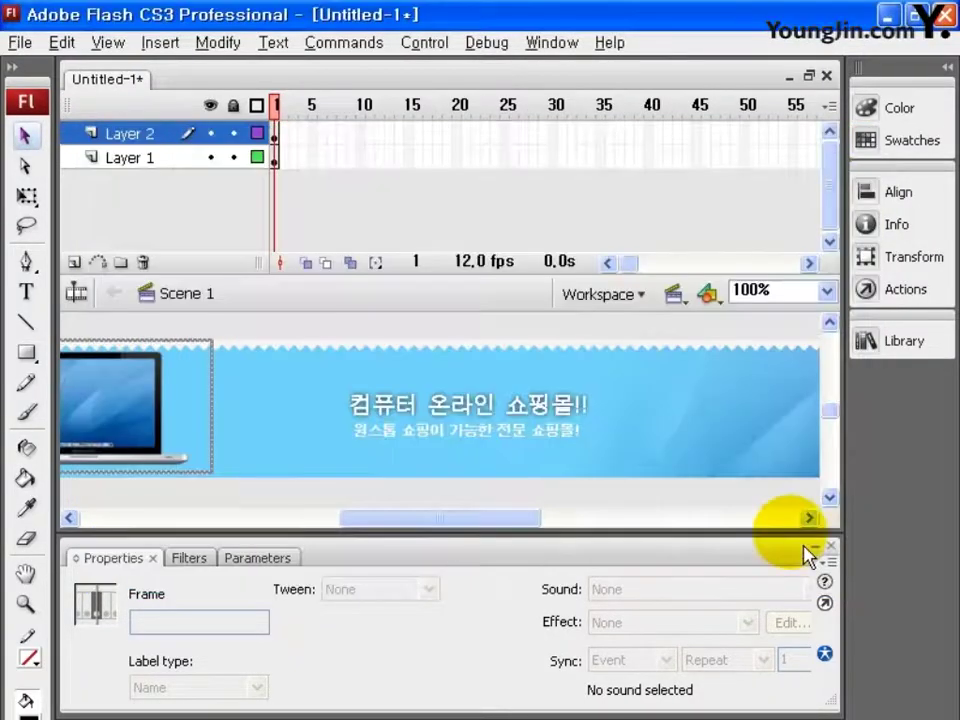
# Add another layer above the laptop image and import fla_com_type to the stage on it
pyautogui.click(74, 262)
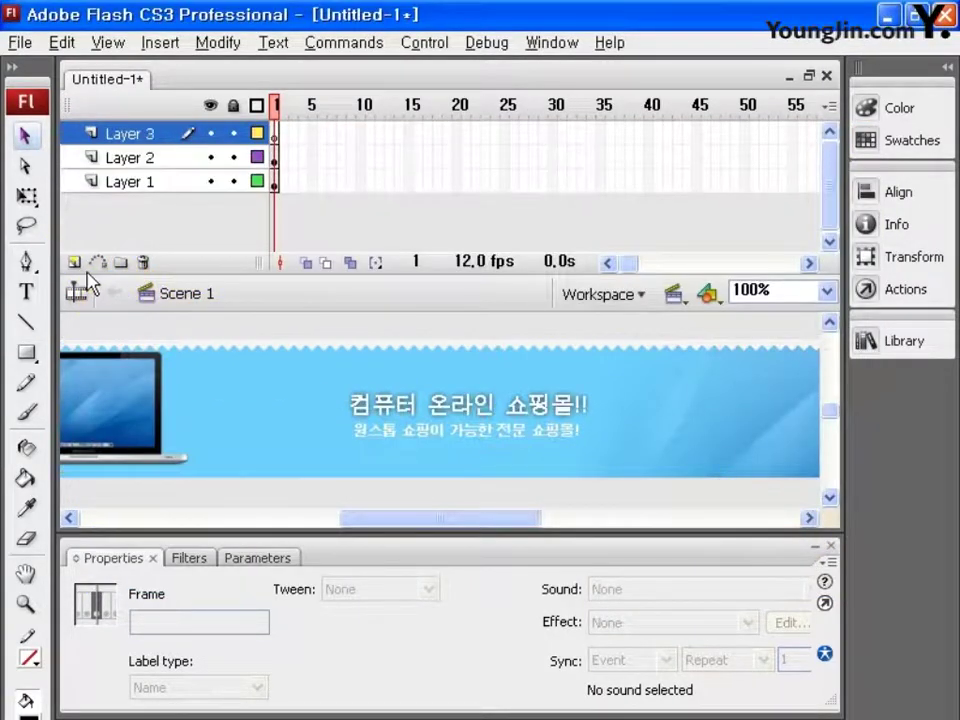
pyautogui.click(22, 42)
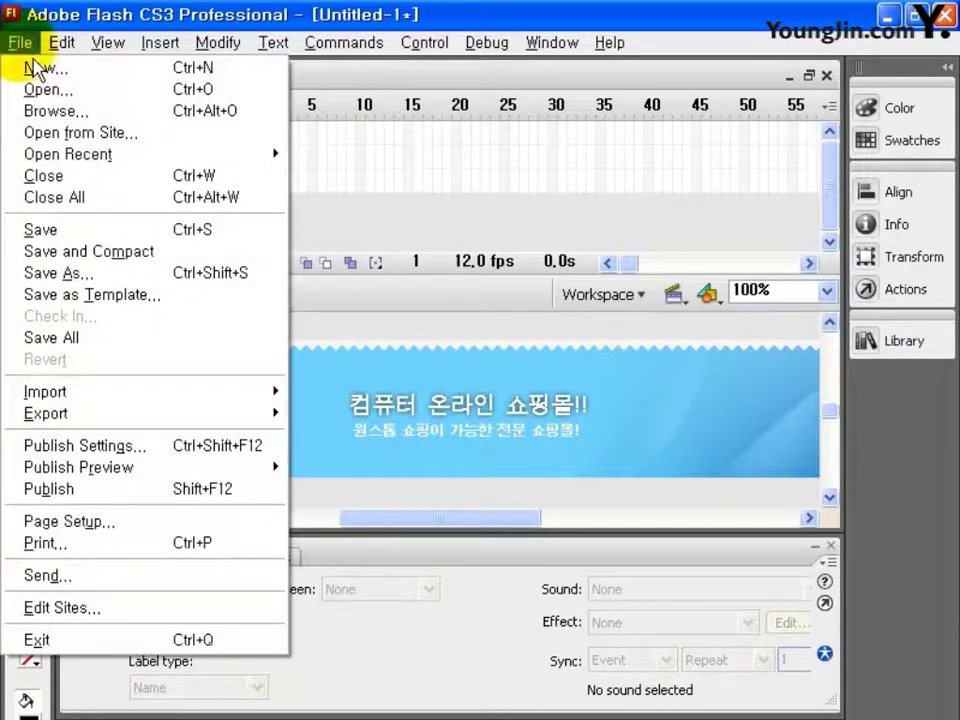
pyautogui.moveTo(40, 391)
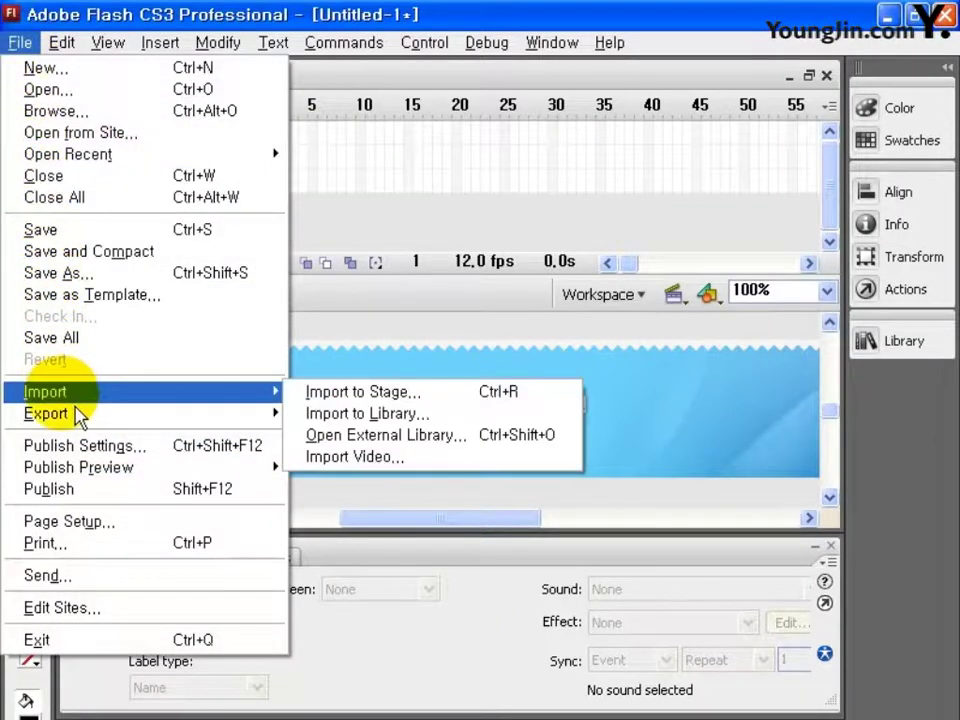
pyautogui.click(334, 403)
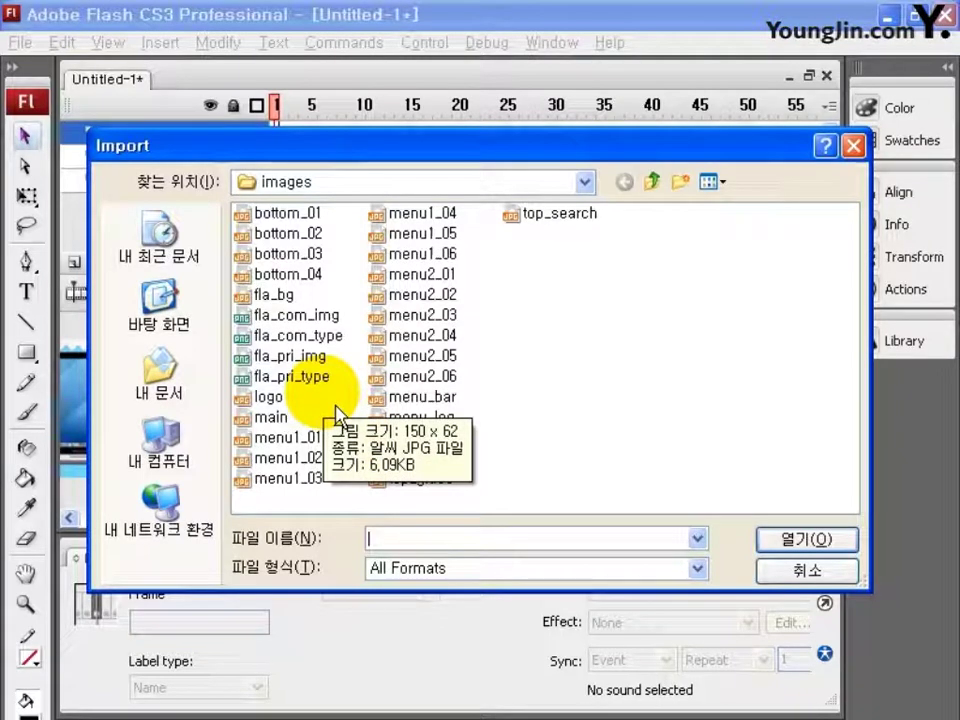
pyautogui.click(320, 338)
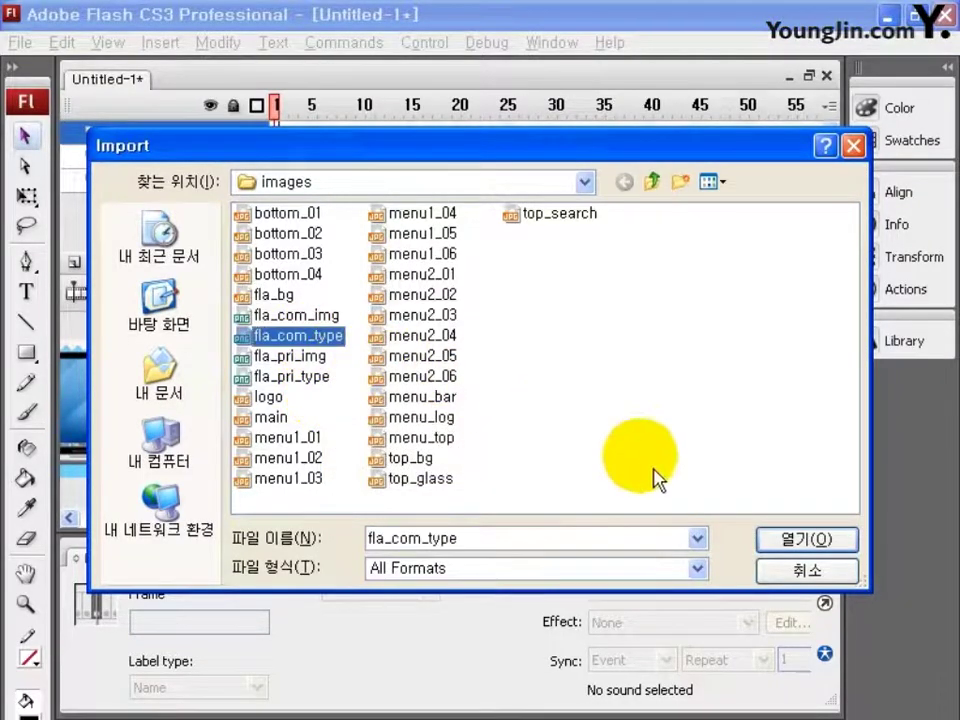
pyautogui.click(792, 545)
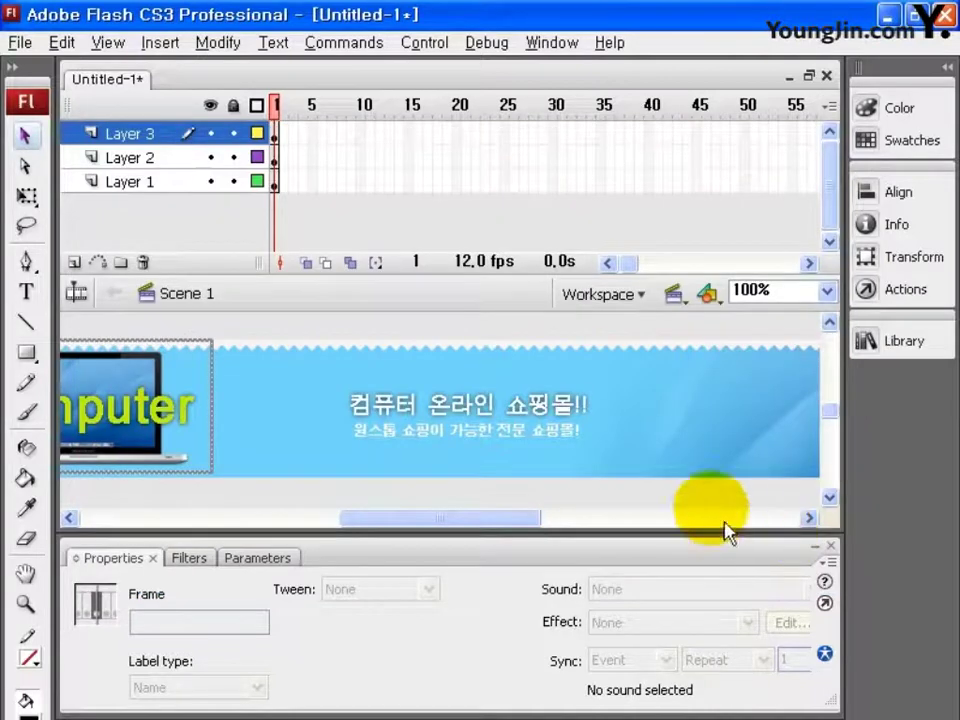
# Add another layer above the computer lettering and import fla_pri_img to the stage on it
pyautogui.click(75, 263)
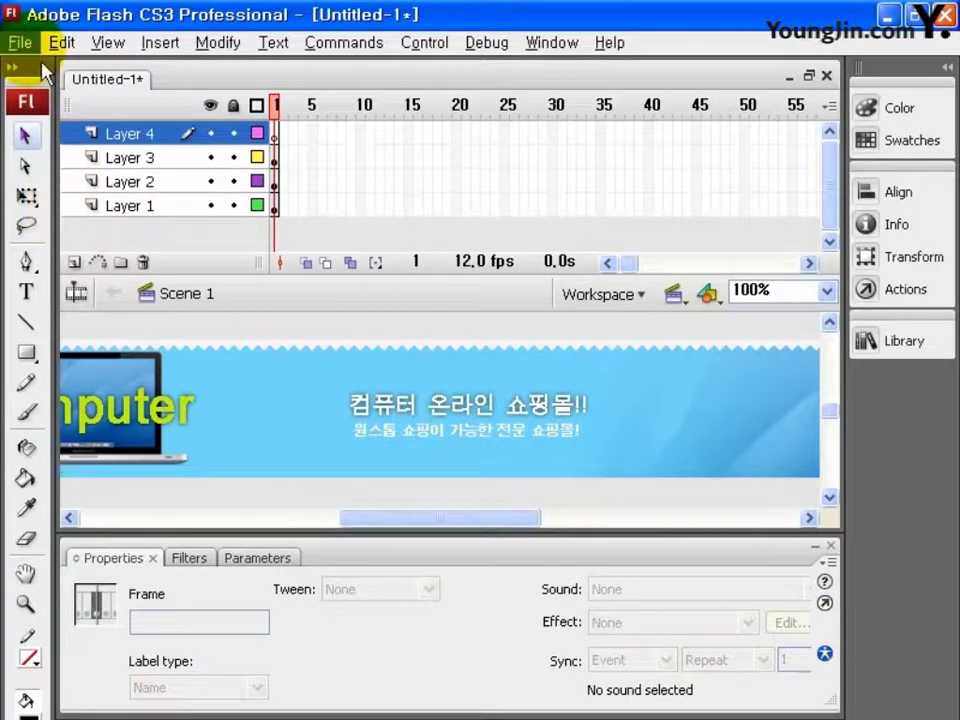
pyautogui.click(18, 43)
pyautogui.click(162, 396)
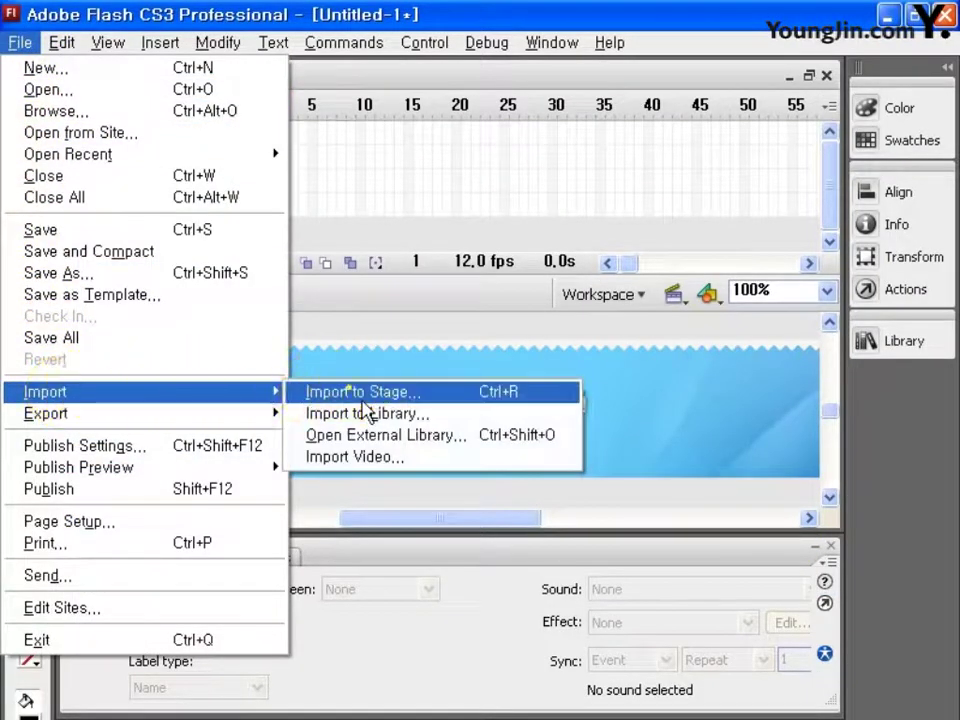
pyautogui.click(330, 391)
pyautogui.click(300, 357)
pyautogui.click(806, 539)
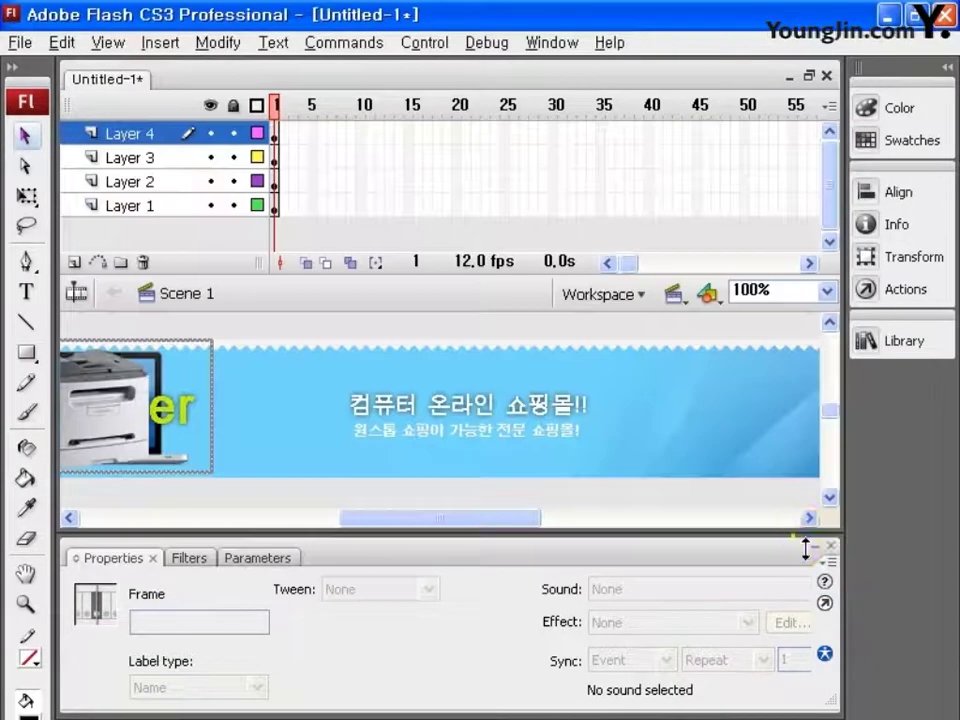
# Add another layer above the printer image and import fla_pri_type to the stage on it
pyautogui.click(75, 263)
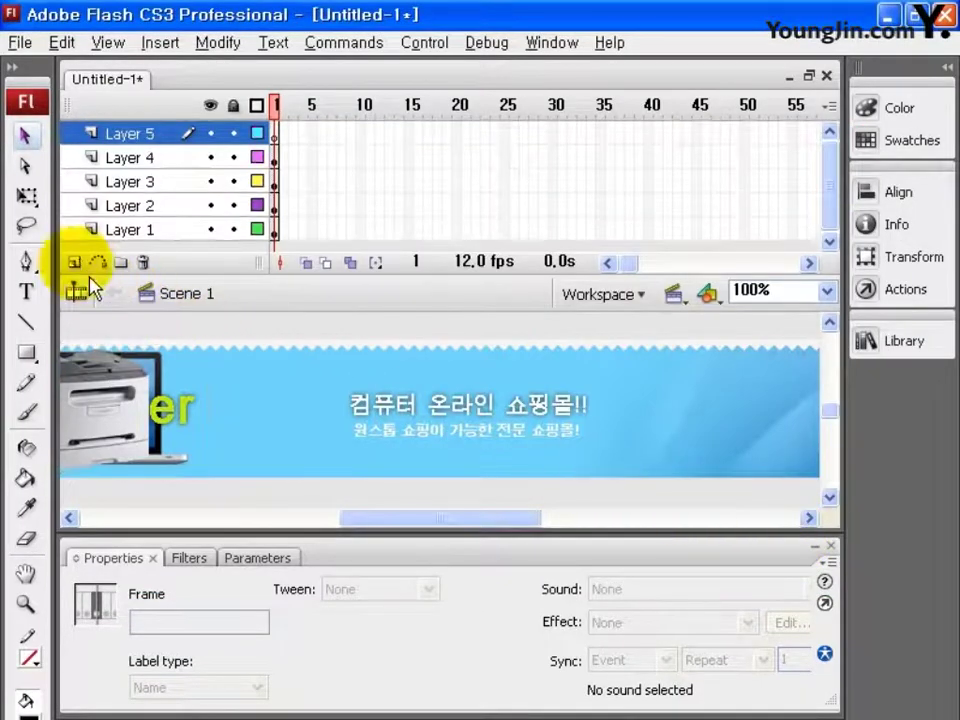
pyautogui.click(19, 42)
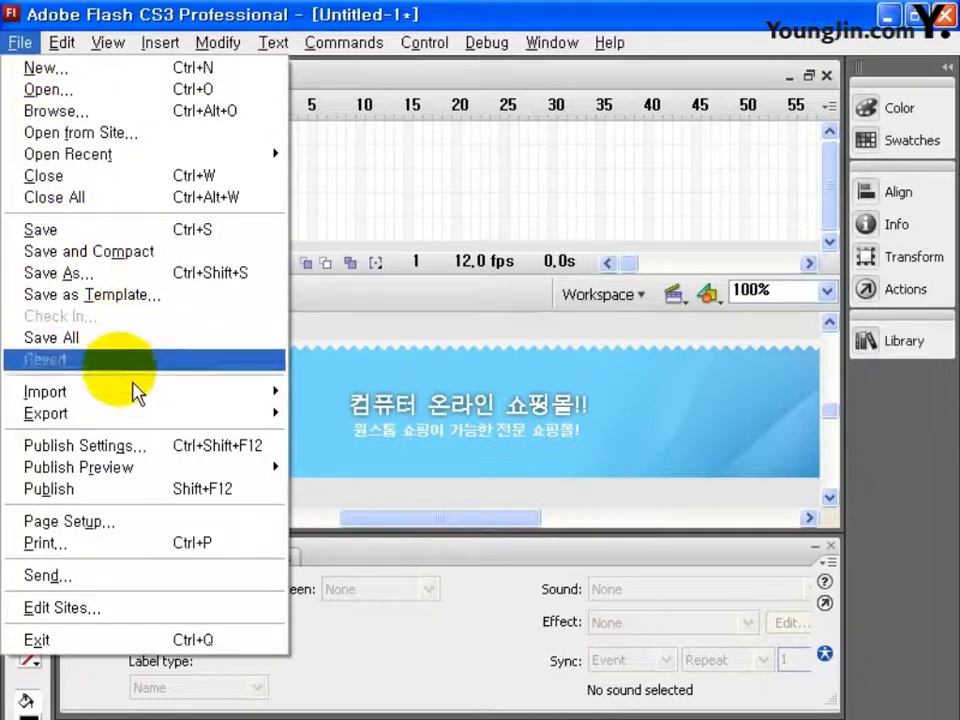
pyautogui.moveTo(134, 395)
pyautogui.click(372, 393)
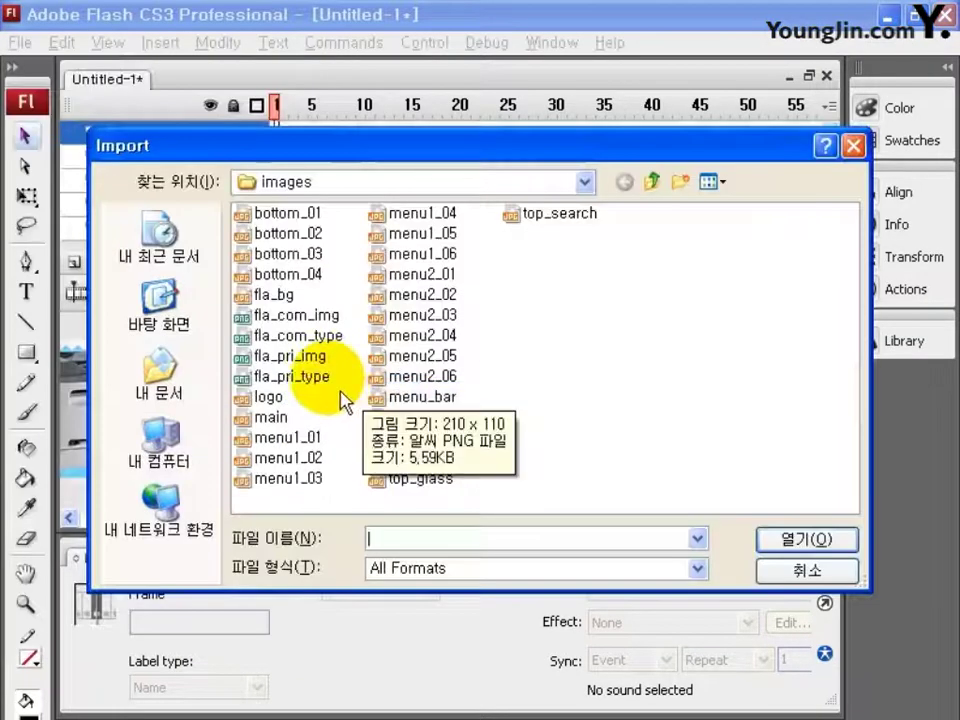
pyautogui.click(330, 382)
pyautogui.click(785, 540)
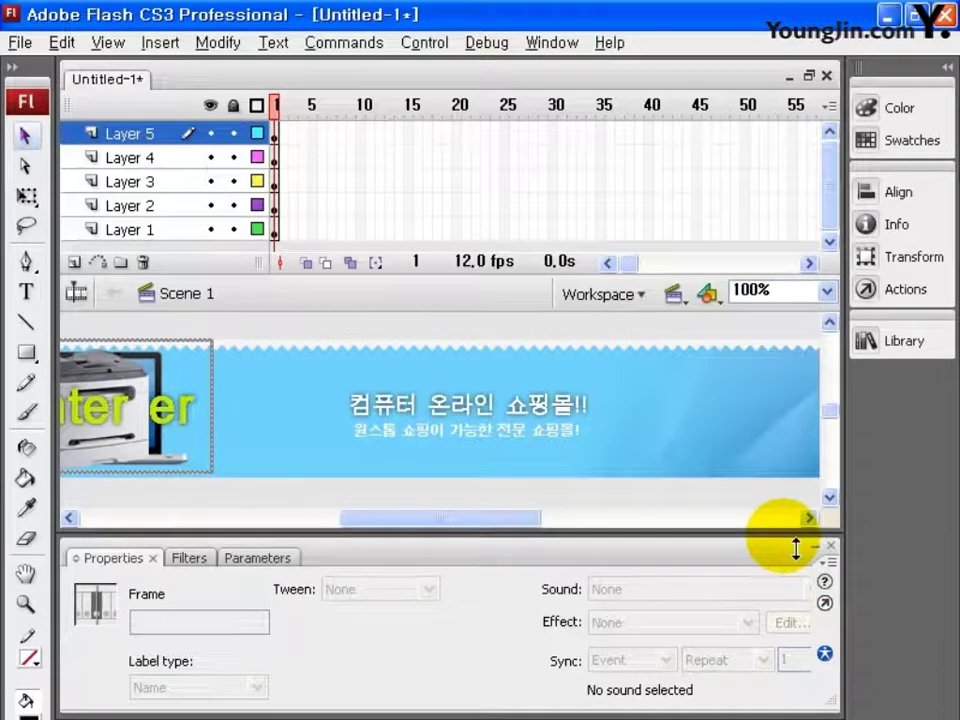
# Convert the laptop image in frame 1 of Layer 2 to a Graphic symbol named com_img
pyautogui.click(276, 207)
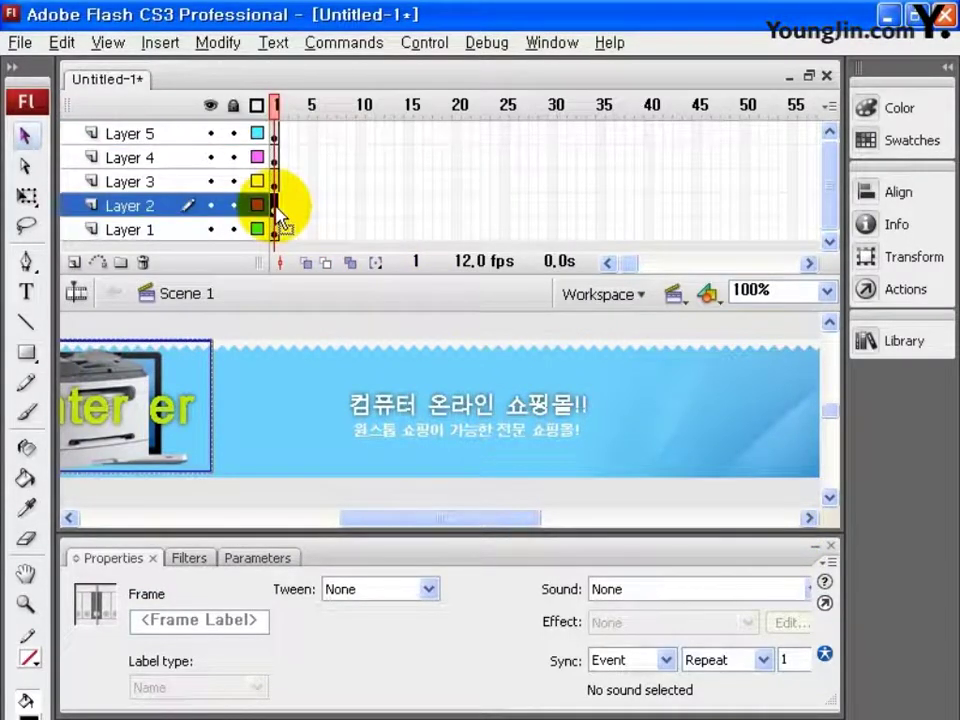
pyautogui.press('F8')
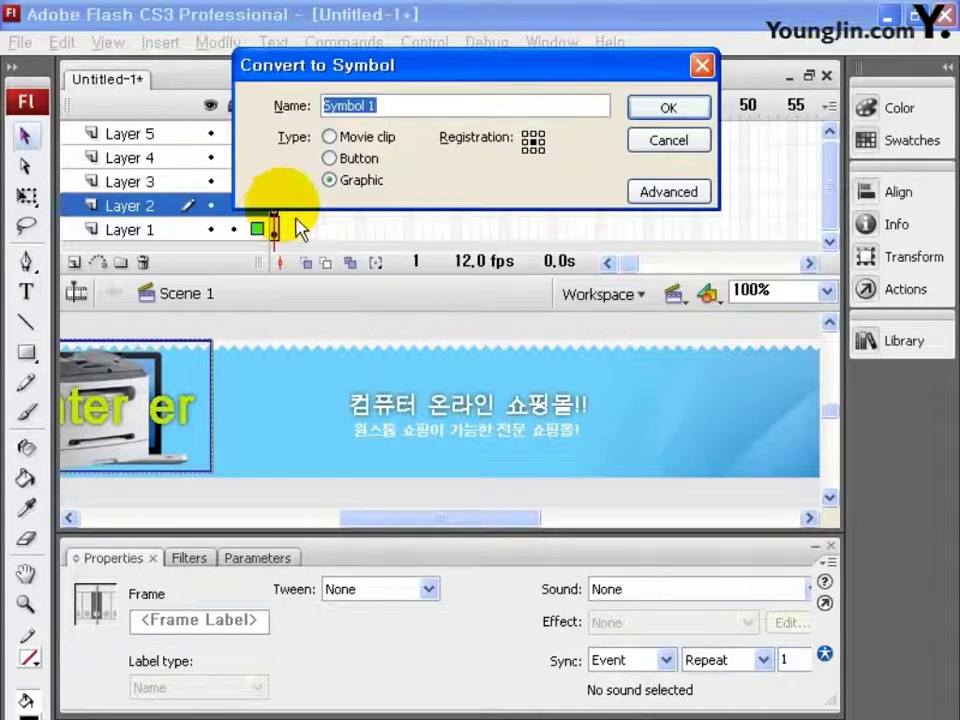
pyautogui.click(364, 181)
pyautogui.click(399, 108)
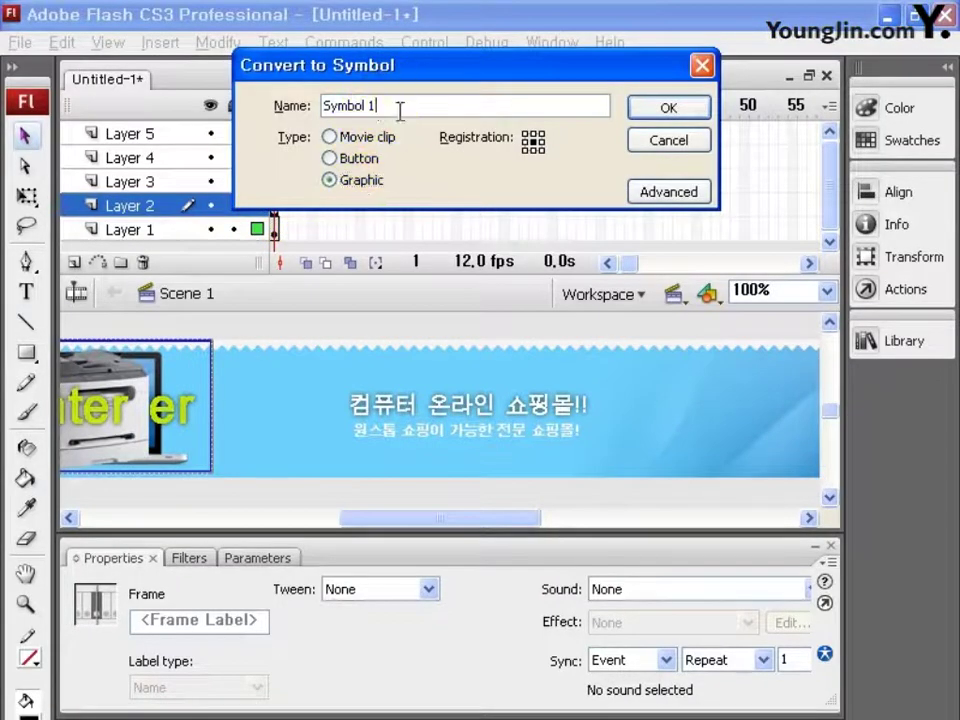
pyautogui.moveTo(399, 108); pyautogui.dragTo(278, 113)
pyautogui.write('com_img')
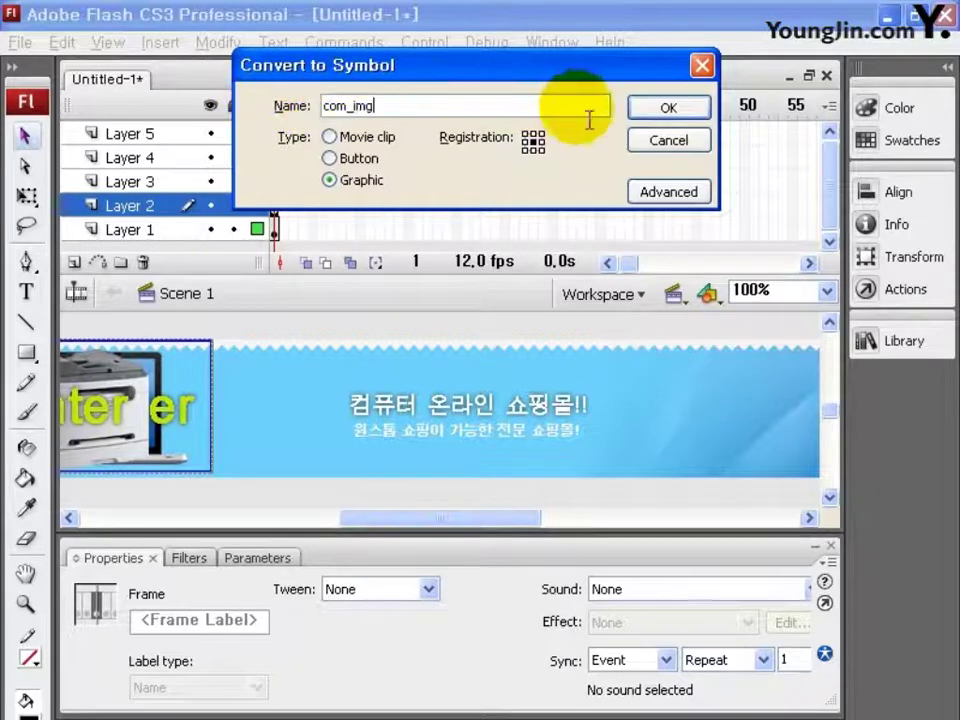
pyautogui.click(668, 107)
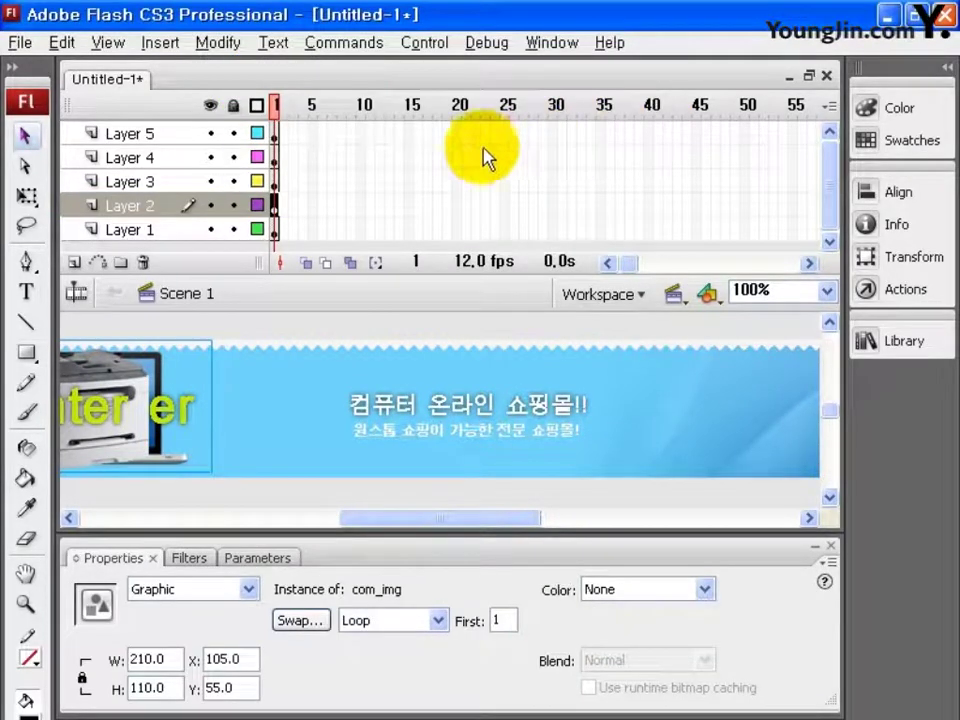
# Convert the computer lettering in frame 1 of Layer 3 to a Graphic symbol named com_type
pyautogui.click(276, 182)
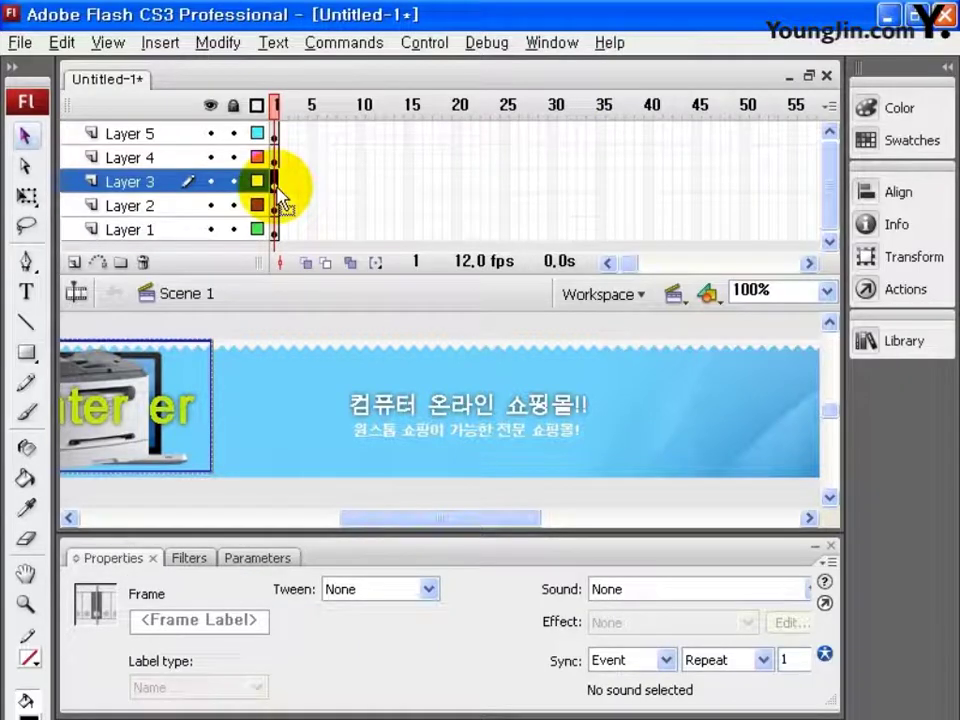
pyautogui.press('F8')
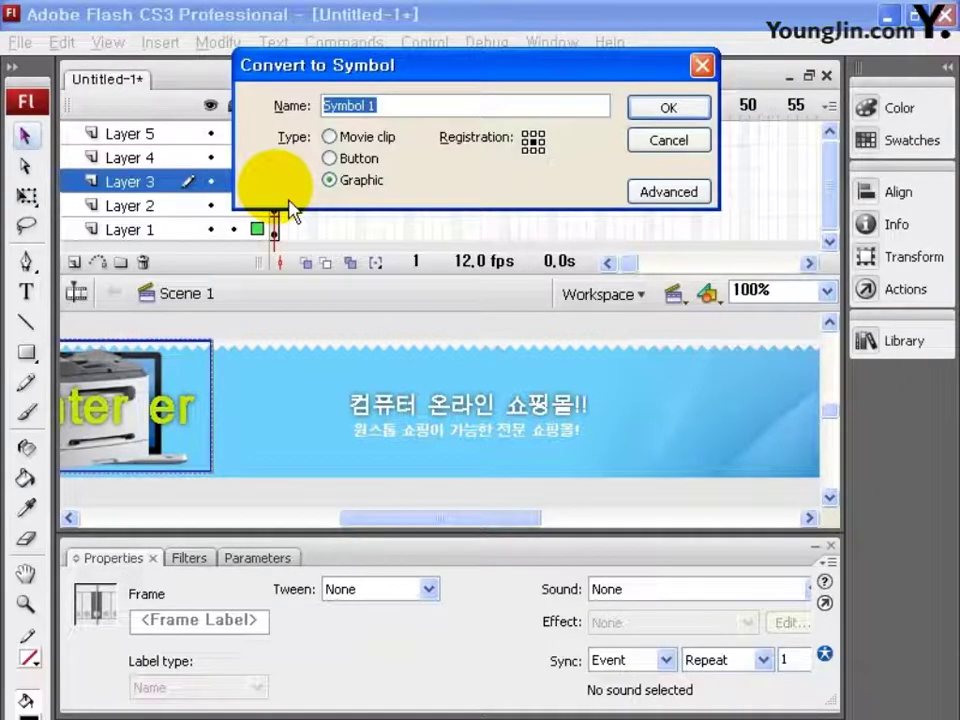
pyautogui.click(399, 108)
pyautogui.moveTo(399, 108); pyautogui.dragTo(272, 122)
pyautogui.write('com_type')
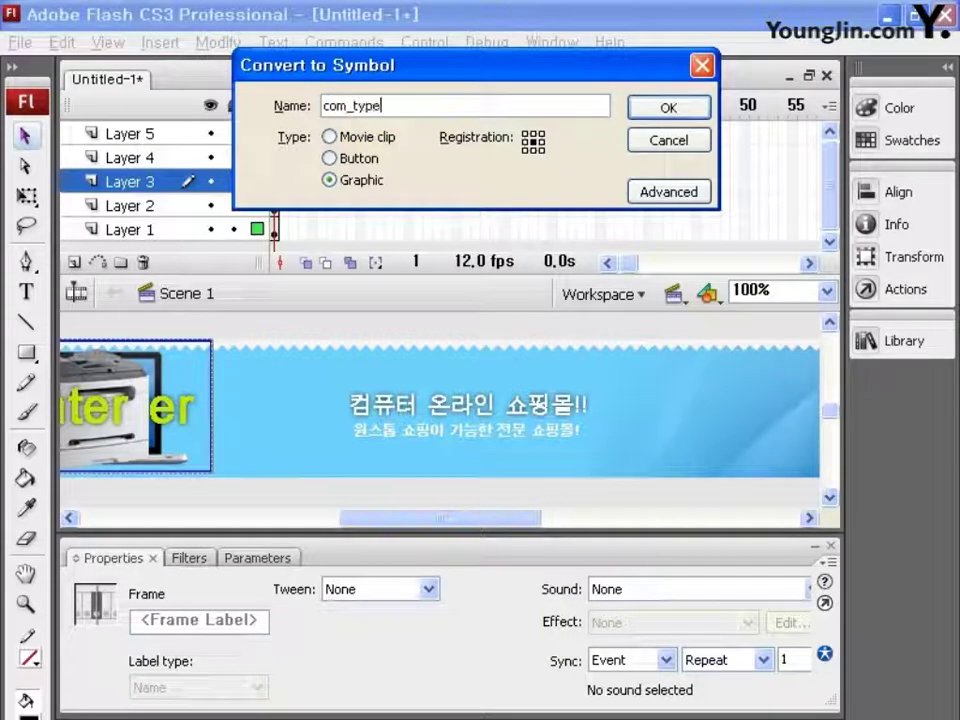
pyautogui.click(670, 110)
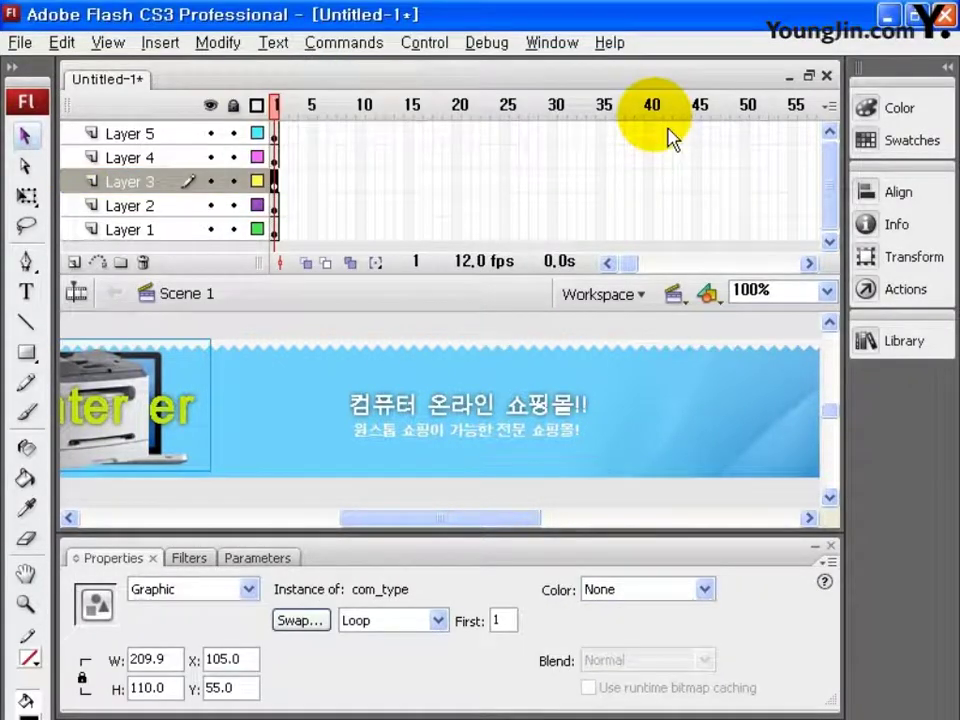
# Convert the printer image in frame 1 of Layer 4 to a Graphic symbol named pri_img
pyautogui.click(275, 158)
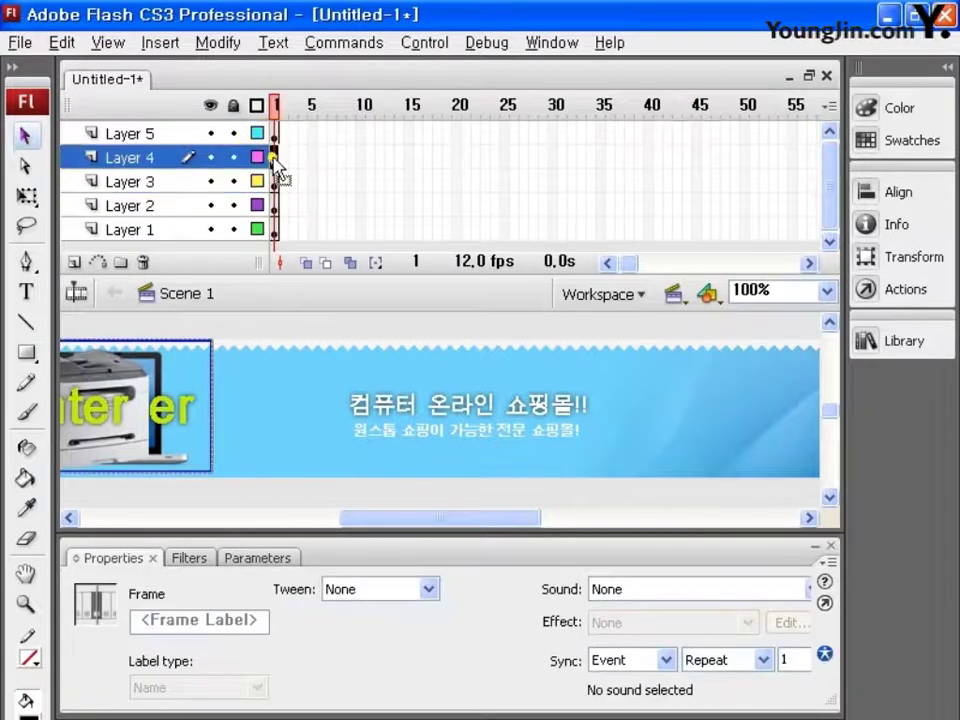
pyautogui.press('F8')
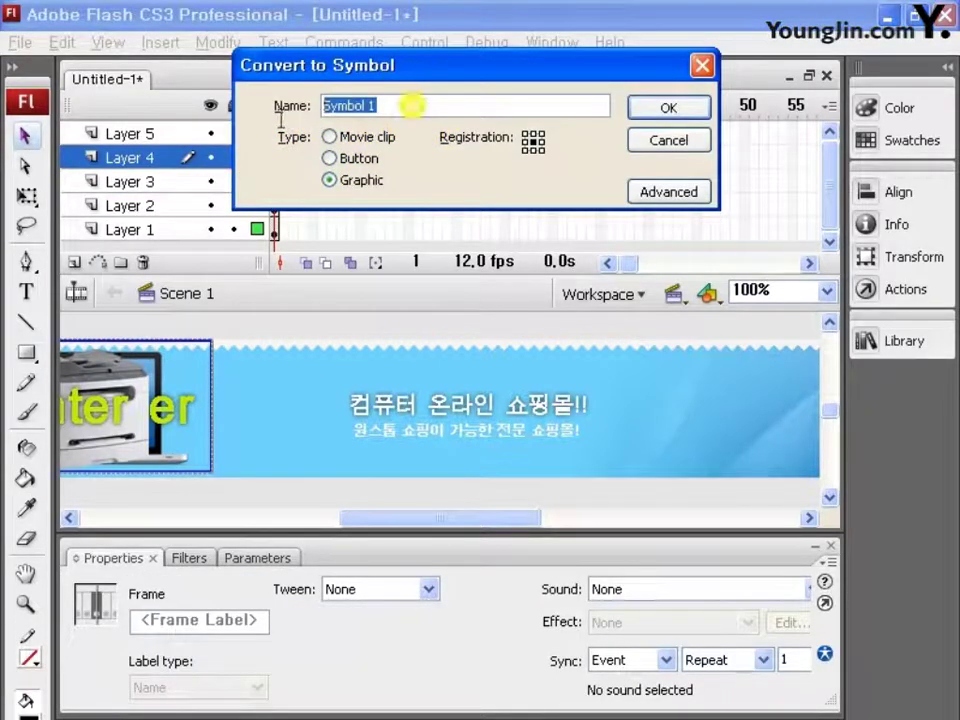
pyautogui.write('Pri_img')
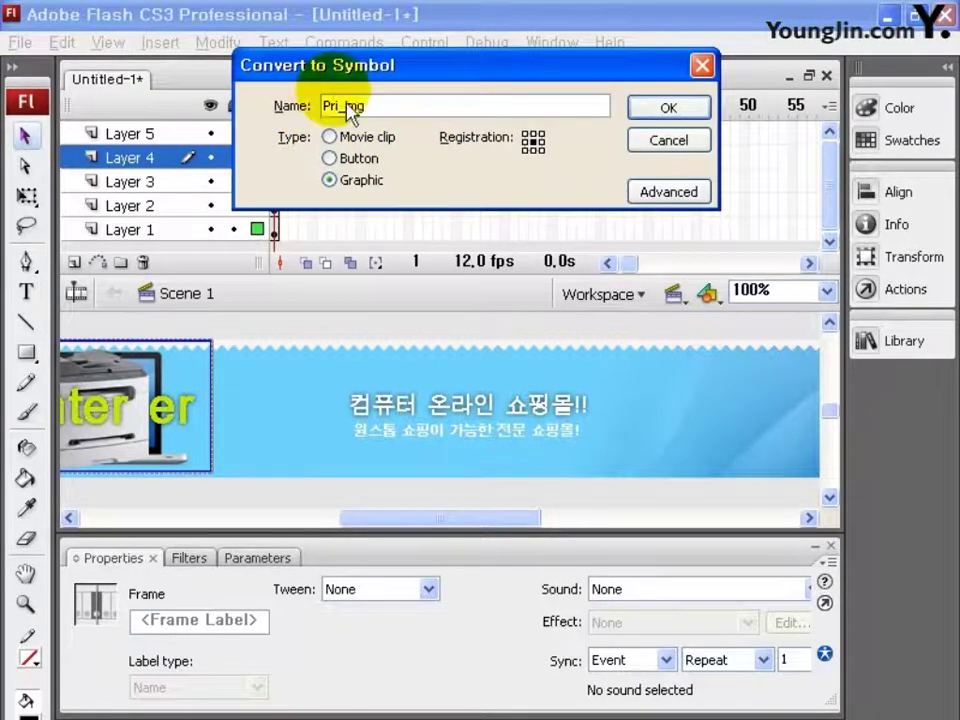
pyautogui.click(669, 112)
# Convert the printer lettering in frame 1 of Layer 5 to a Graphic symbol named pri_type
pyautogui.click(287, 155)
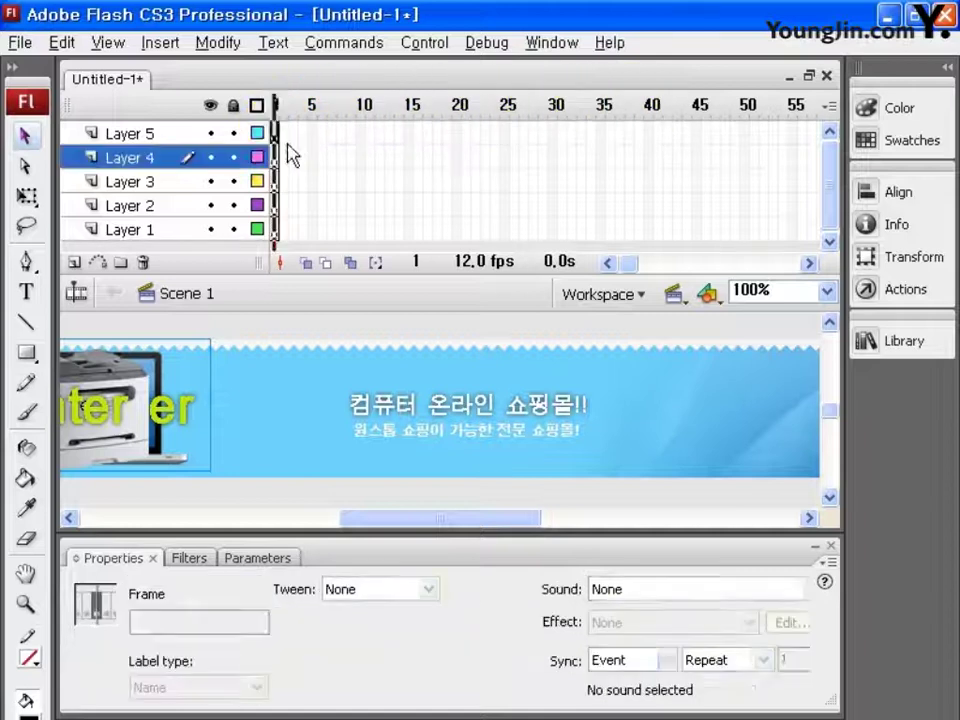
pyautogui.click(277, 133)
pyautogui.press('F8')
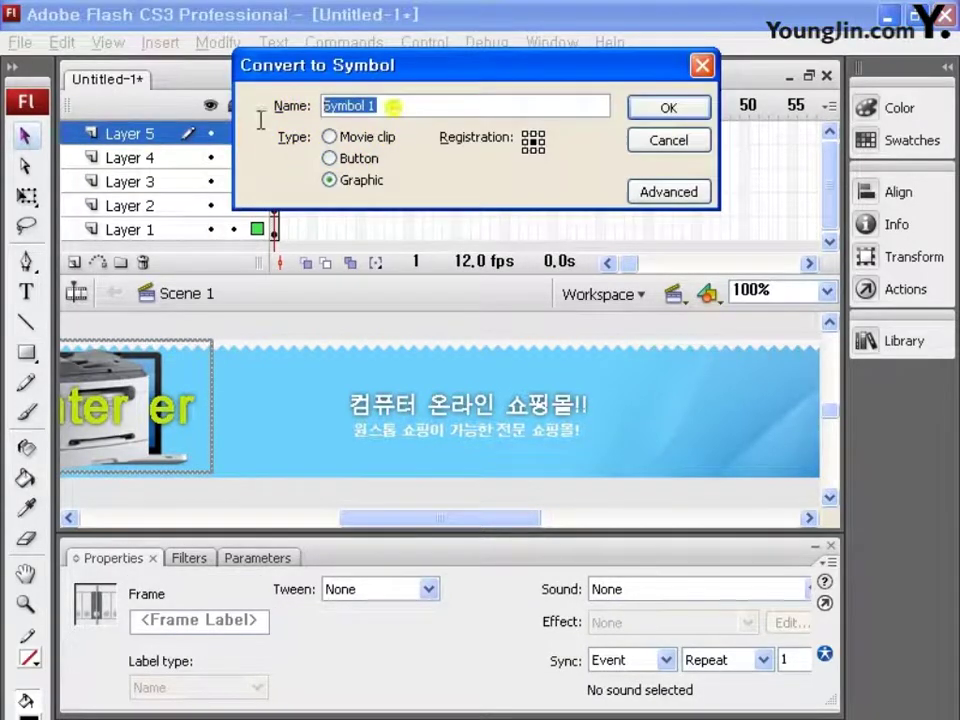
pyautogui.write('pri_type')
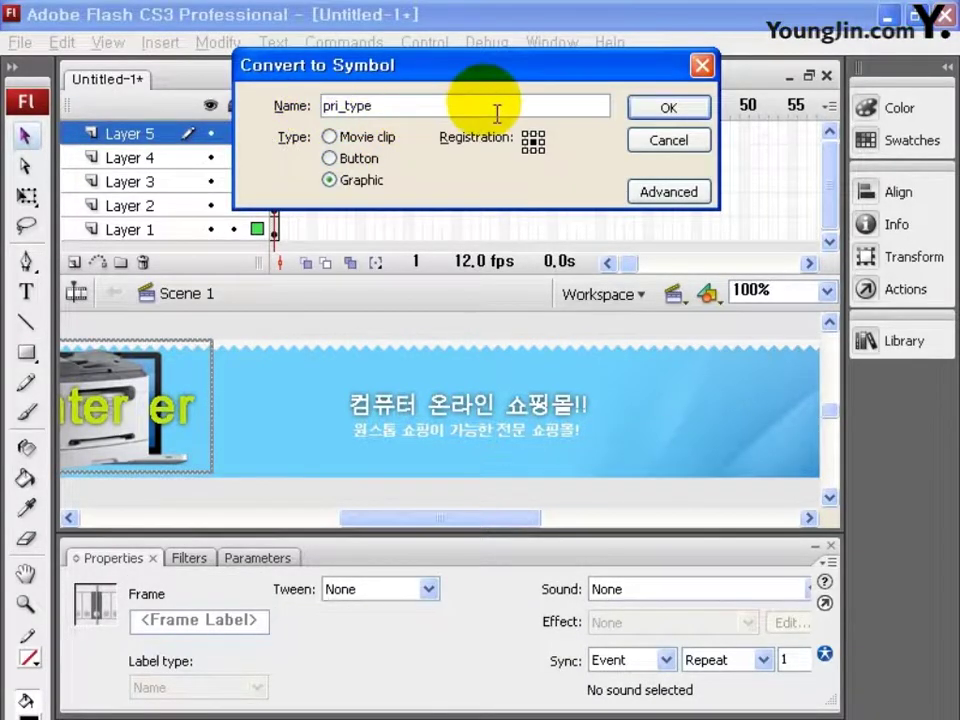
pyautogui.press('Return')
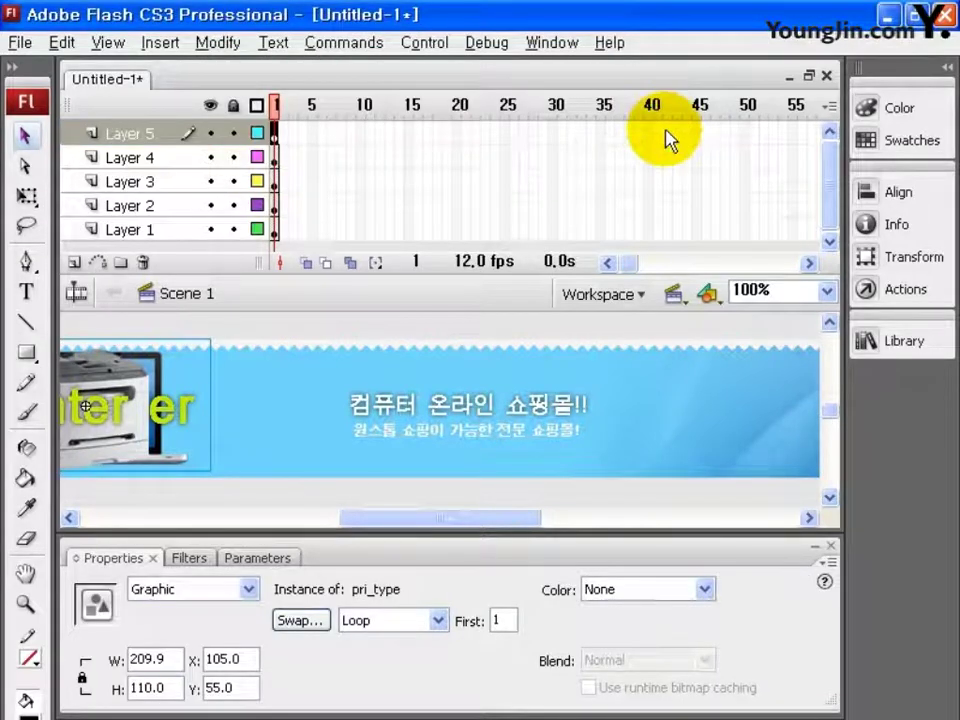
# Move both letterings right of the banner's Korean slogan and both product images left of it, at about X 209.9
pyautogui.hotkey('ctrl', '-')
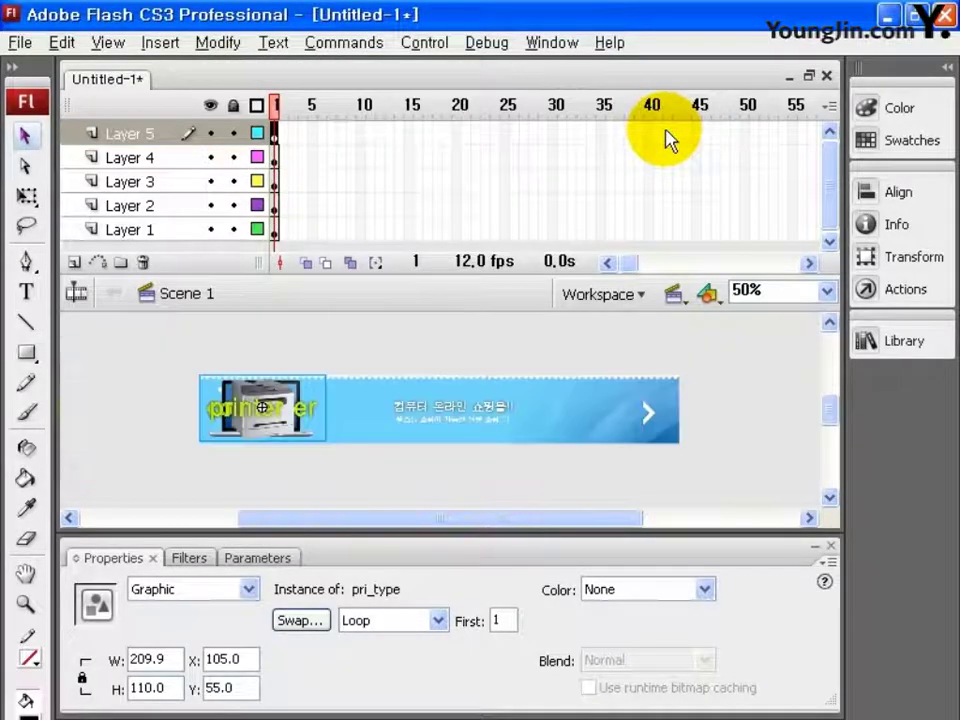
pyautogui.moveTo(318, 427); pyautogui.dragTo(627, 418)
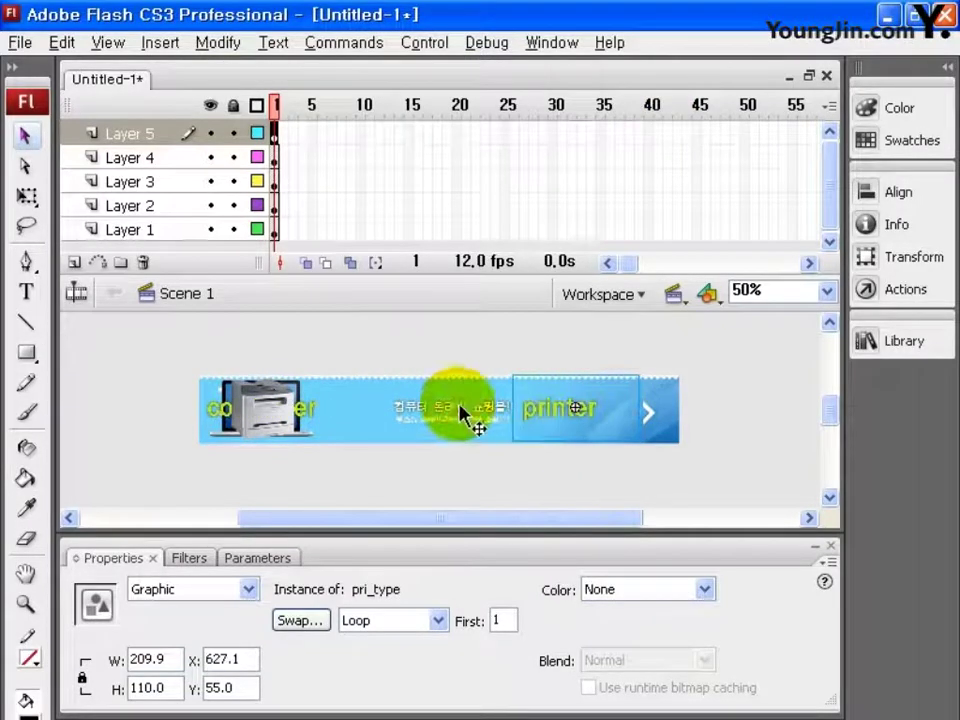
pyautogui.click(326, 422)
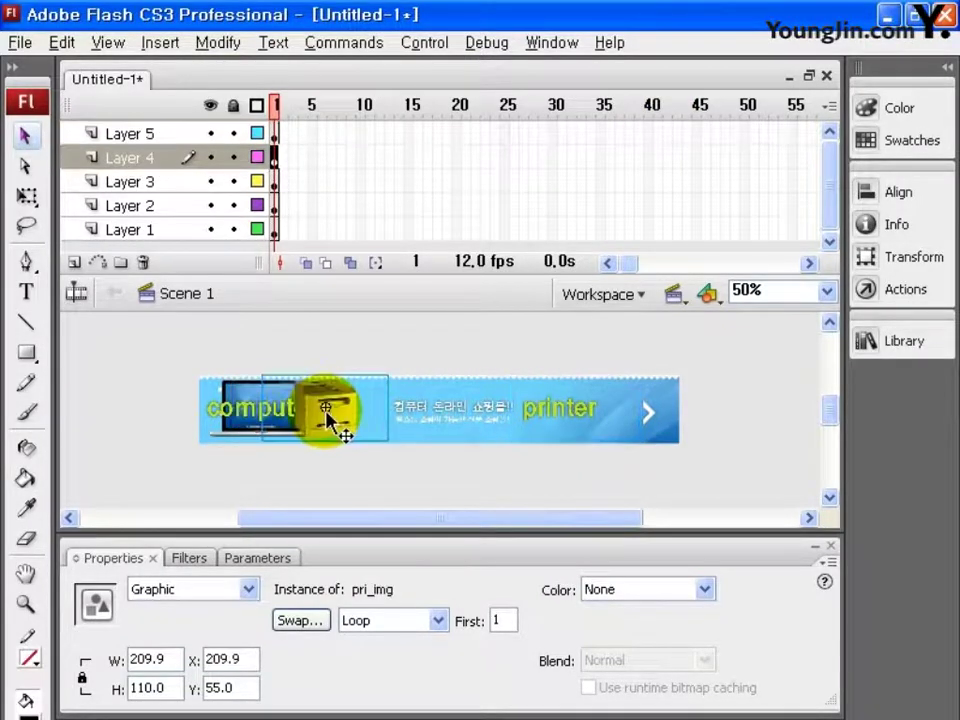
pyautogui.moveTo(258, 423); pyautogui.dragTo(562, 420)
pyautogui.moveTo(262, 412); pyautogui.dragTo(316, 410)
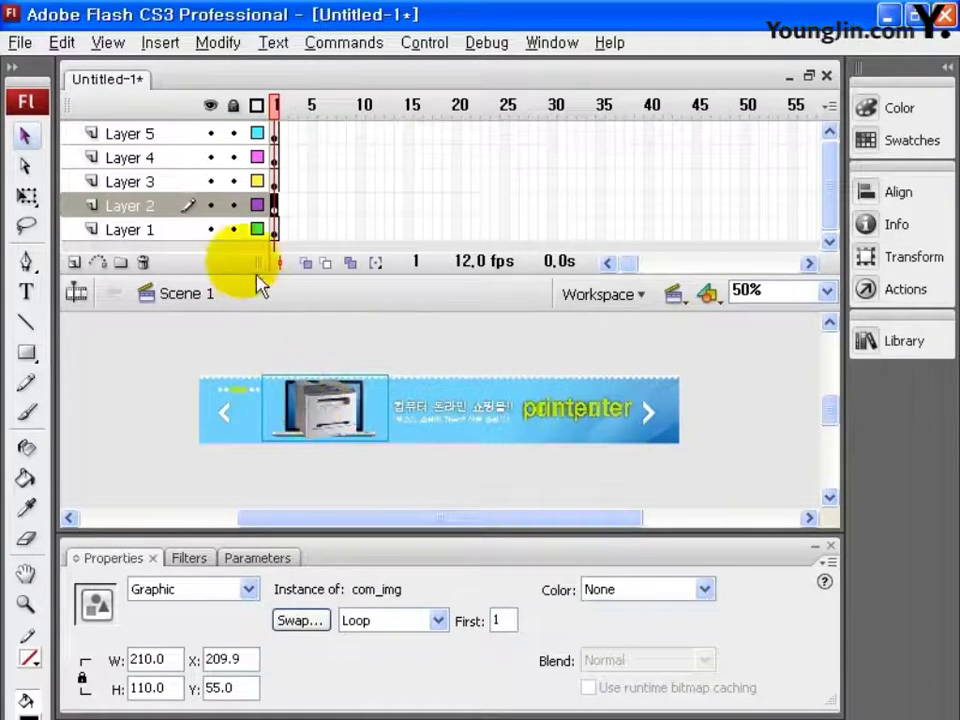
# Hide Layers 4 and 5, and insert keyframes at frame 45 on all five layers
pyautogui.click(211, 157)
pyautogui.click(211, 133)
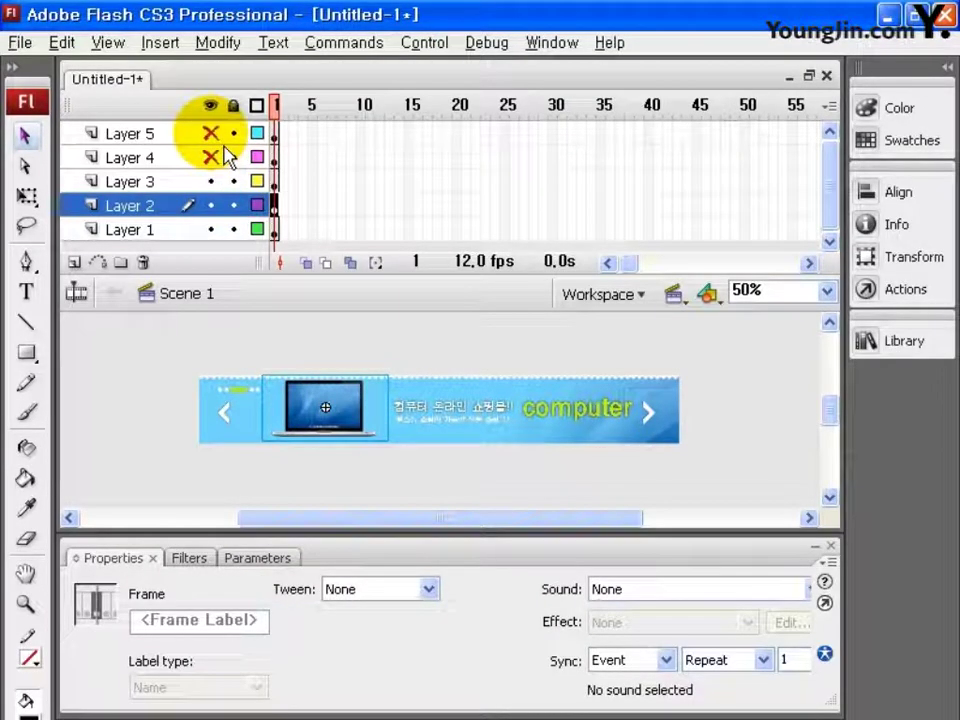
pyautogui.moveTo(694, 133); pyautogui.dragTo(697, 235)
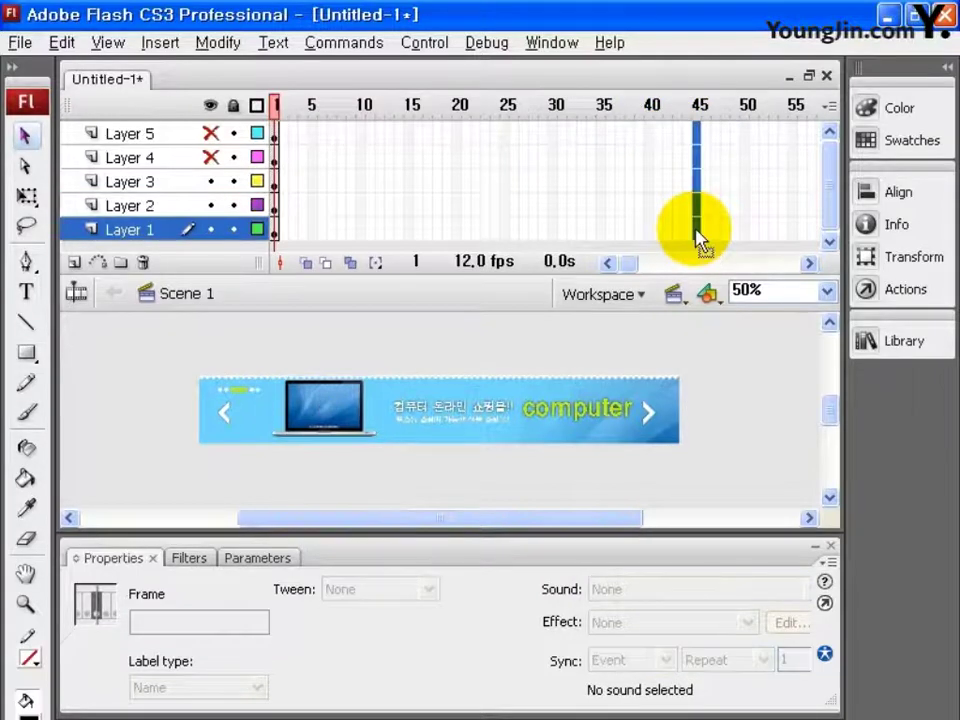
pyautogui.press('F6')
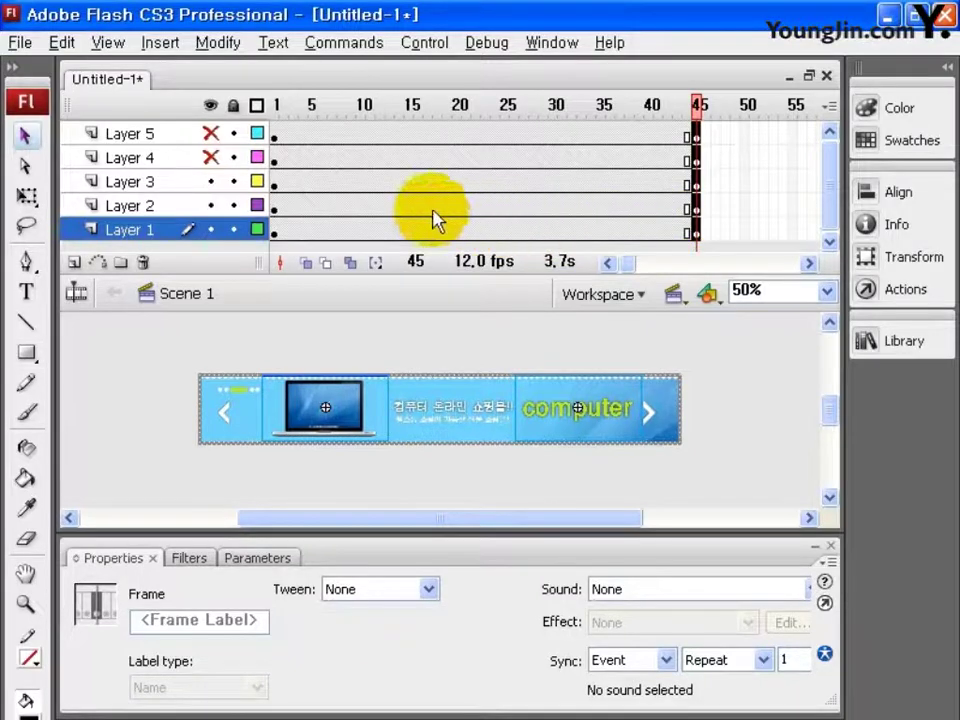
# Insert a keyframe at frame 13 of Layer 3 and shift the computer lettering in frame 1 right to about X 713.1
pyautogui.click(390, 182)
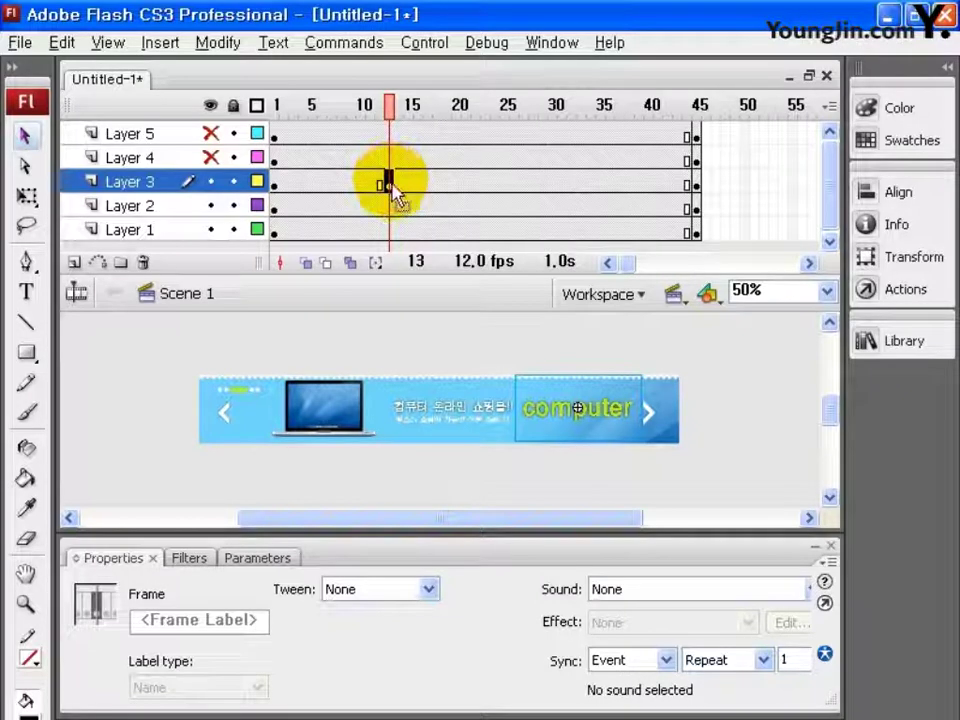
pyautogui.click(275, 183)
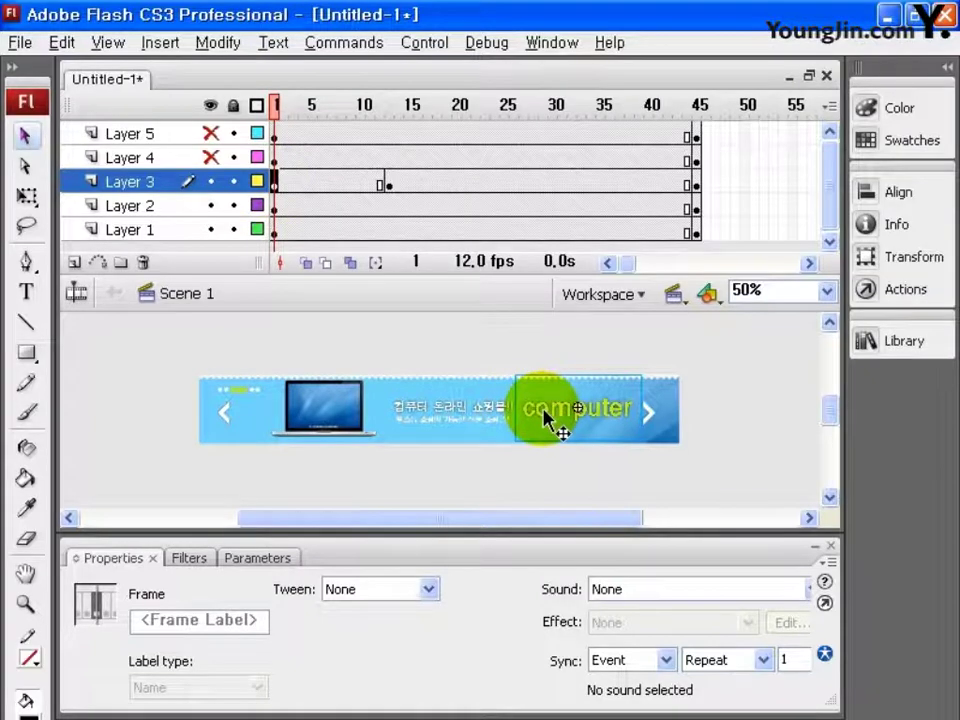
pyautogui.moveTo(546, 412); pyautogui.dragTo(593, 413)
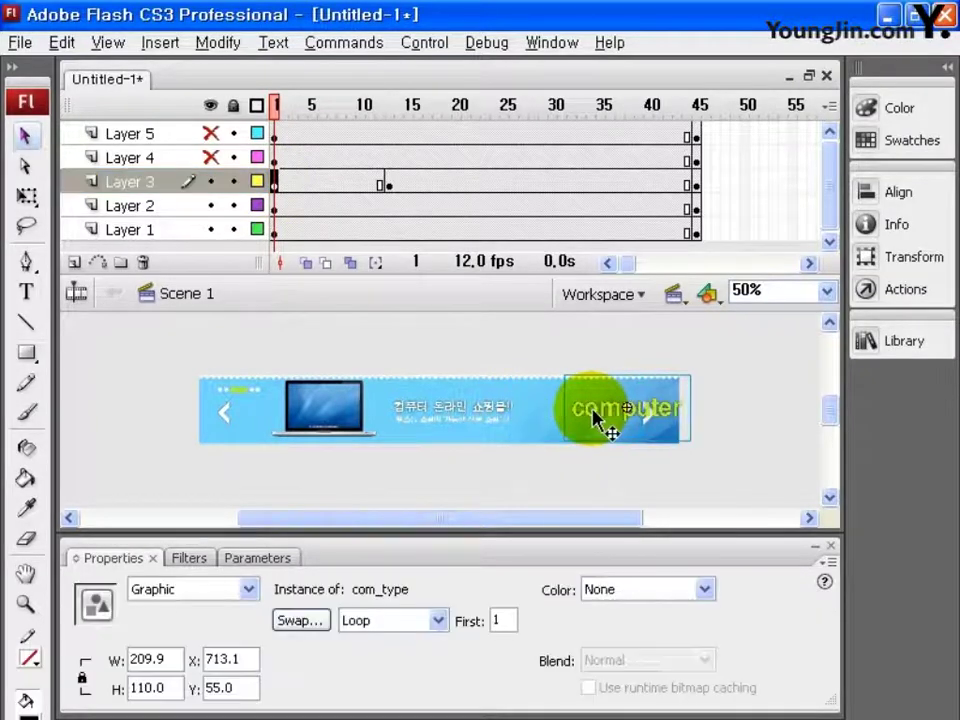
# Apply an Alpha color effect of 0% to the computer lettering in frame 1 of Layer 3
pyautogui.click(703, 590)
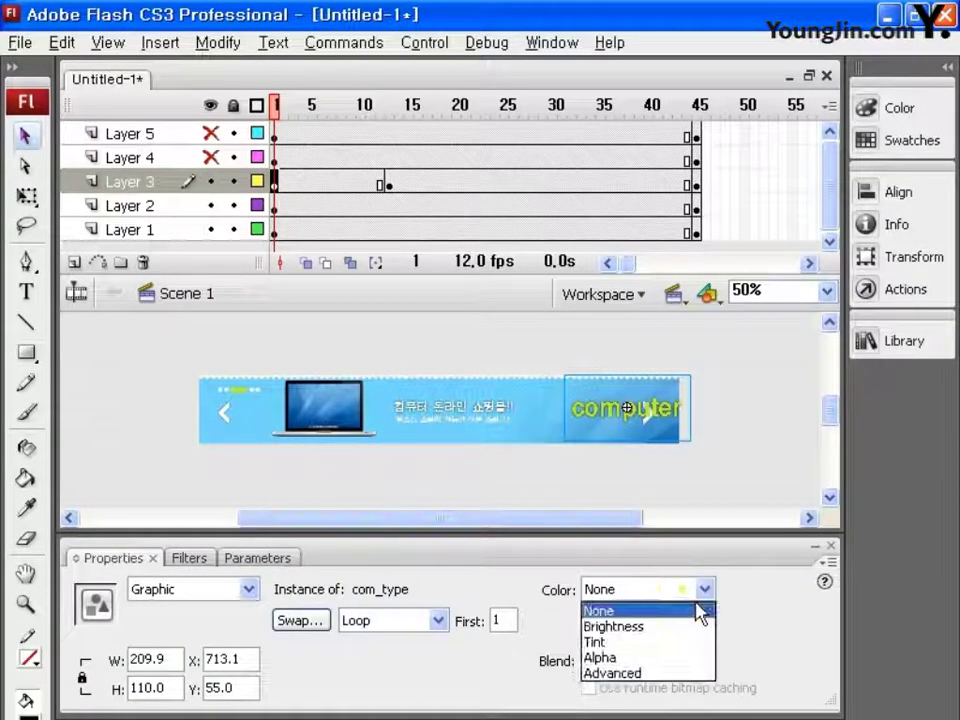
pyautogui.click(683, 660)
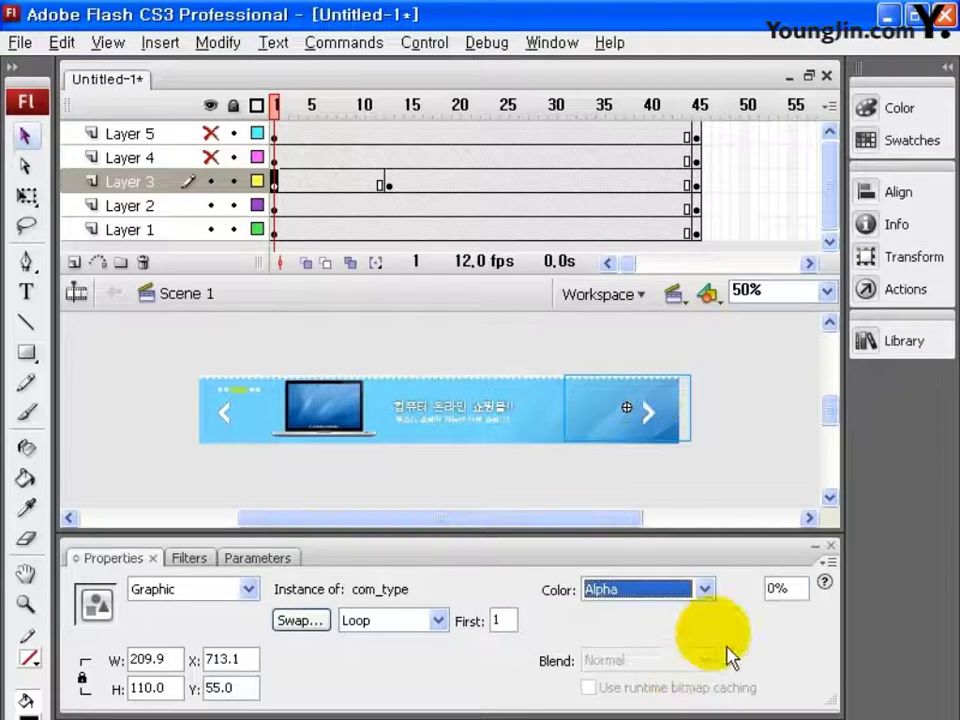
pyautogui.click(806, 590)
pyautogui.write('5')
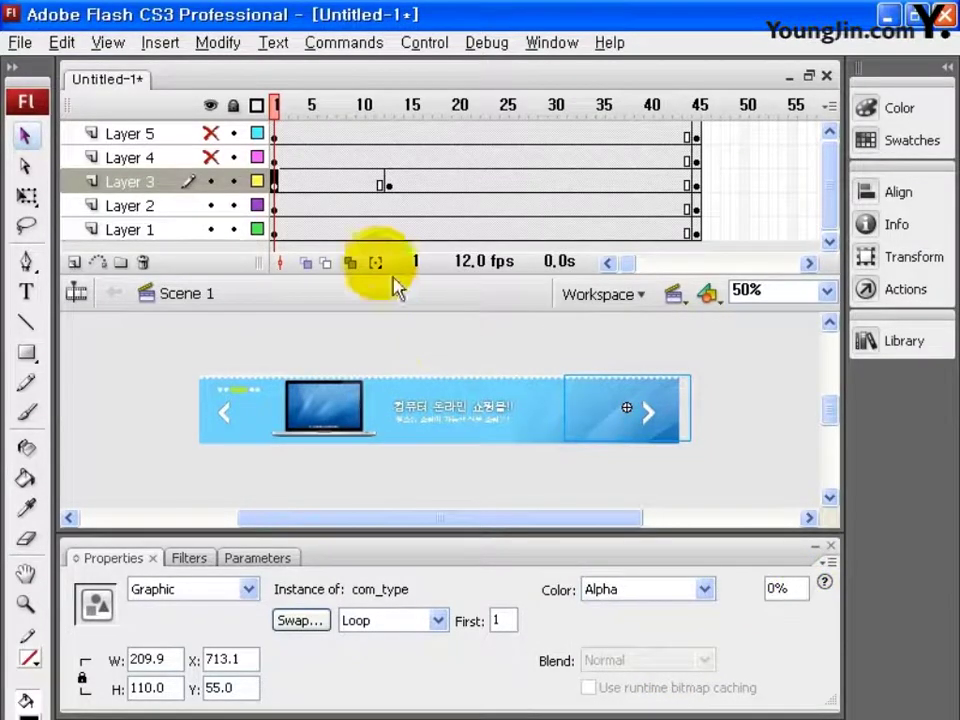
# Create a motion tween on Layer 3 between the keyframes at frames 1 and 13
pyautogui.click(331, 186)
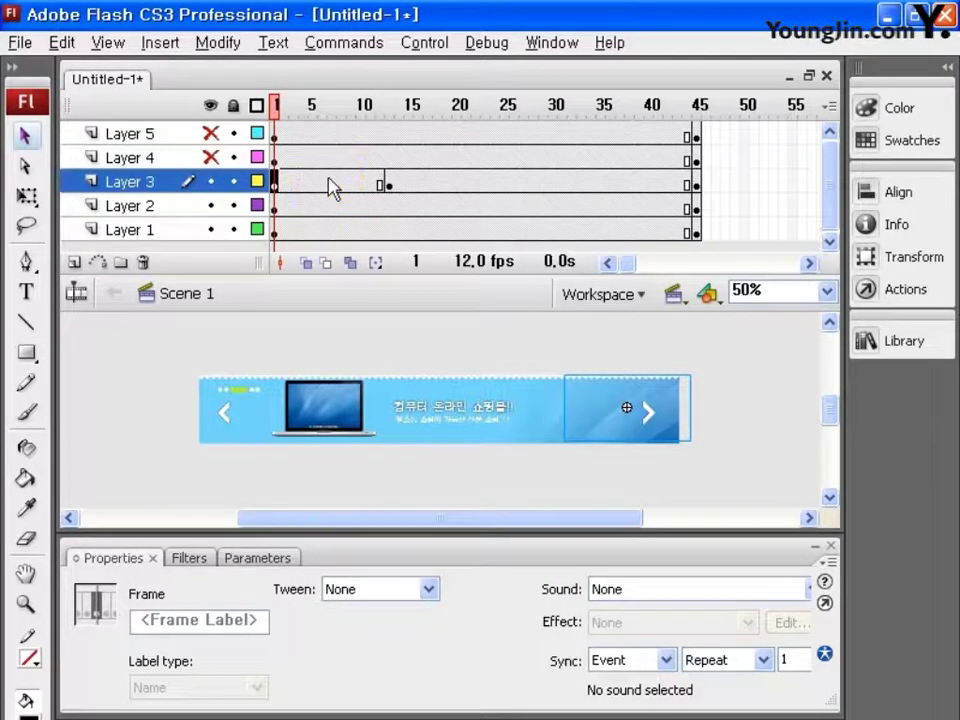
pyautogui.rightClick(332, 187)
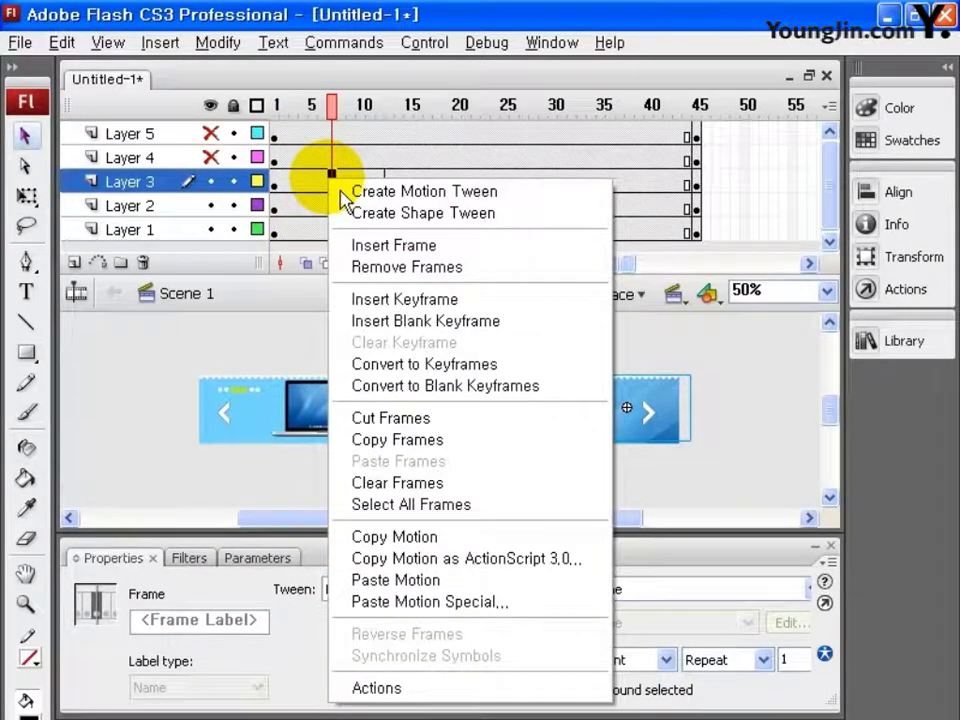
pyautogui.click(412, 193)
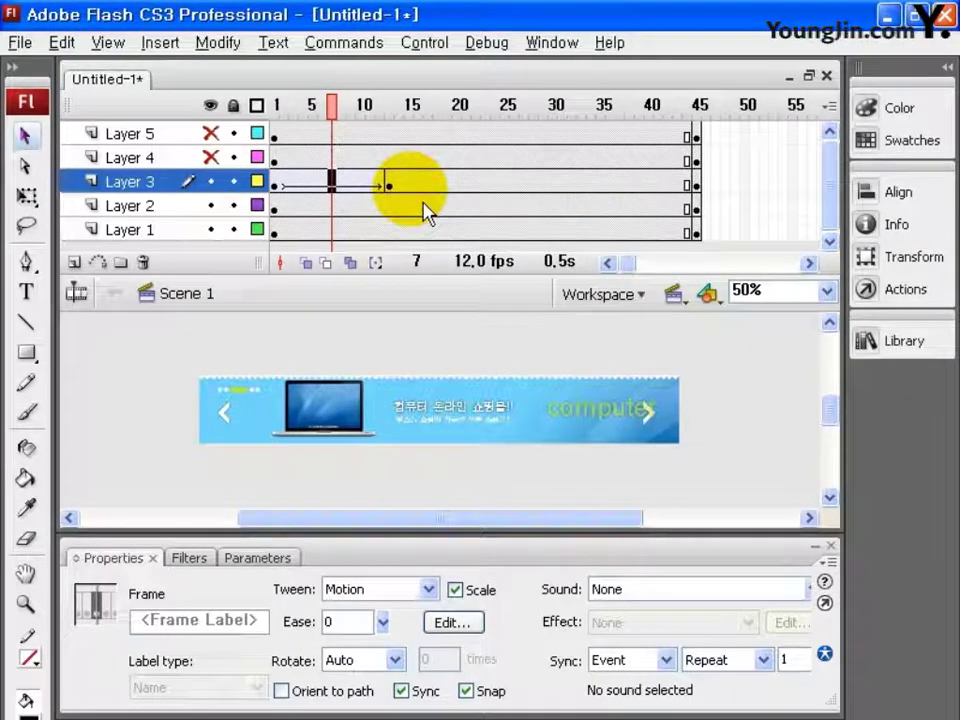
# Insert a keyframe at frame 15 of Layer 2 and give the laptop image in frame 1 an Alpha of 0%
pyautogui.click(410, 206)
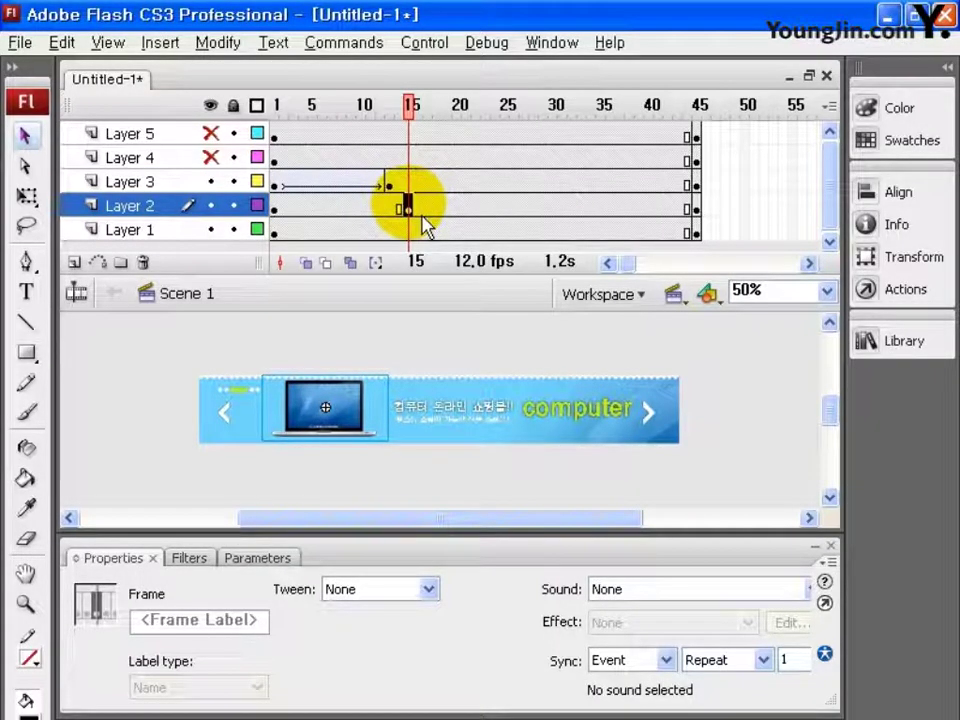
pyautogui.click(278, 210)
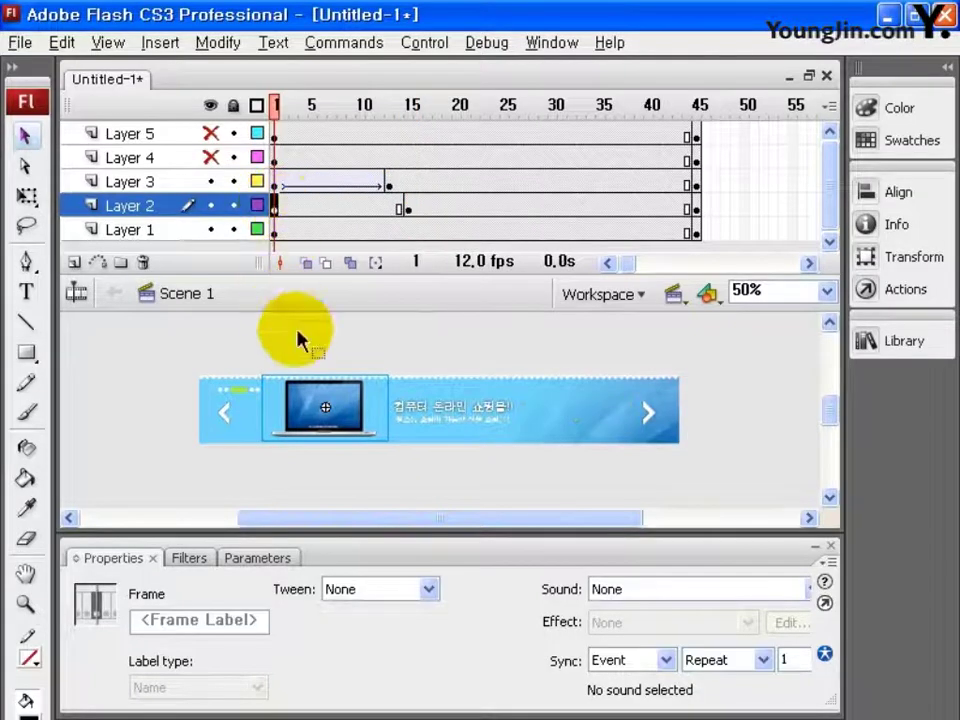
pyautogui.click(343, 407)
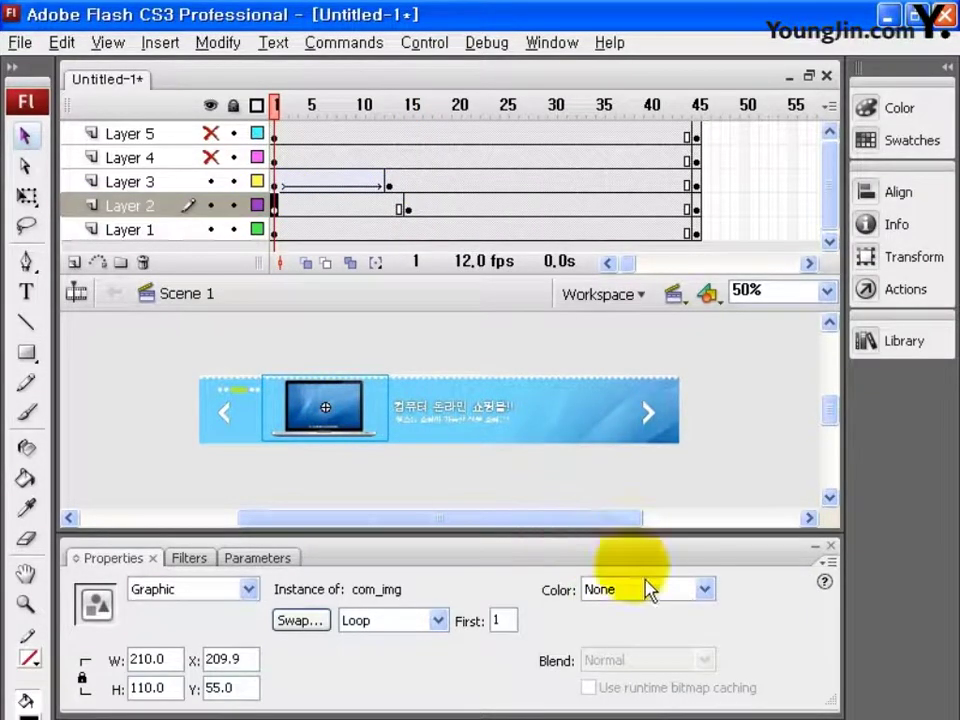
pyautogui.click(705, 589)
pyautogui.click(700, 658)
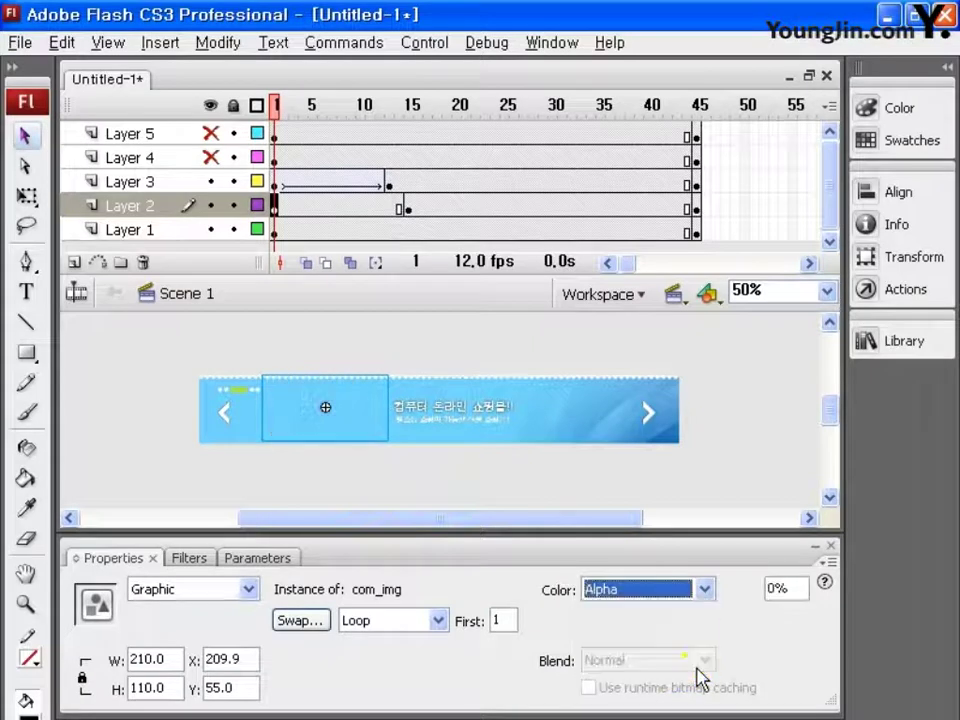
pyautogui.doubleClick(800, 590)
pyautogui.write('5')
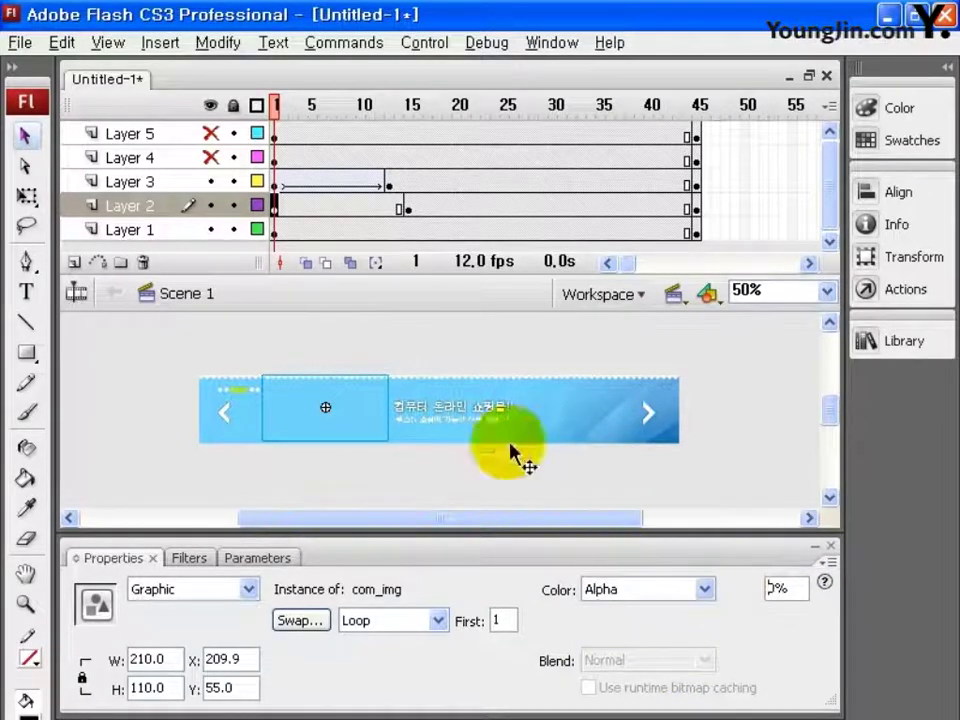
# Create a motion tween on Layer 2 between the keyframes at frames 1 and 15
pyautogui.rightClick(321, 210)
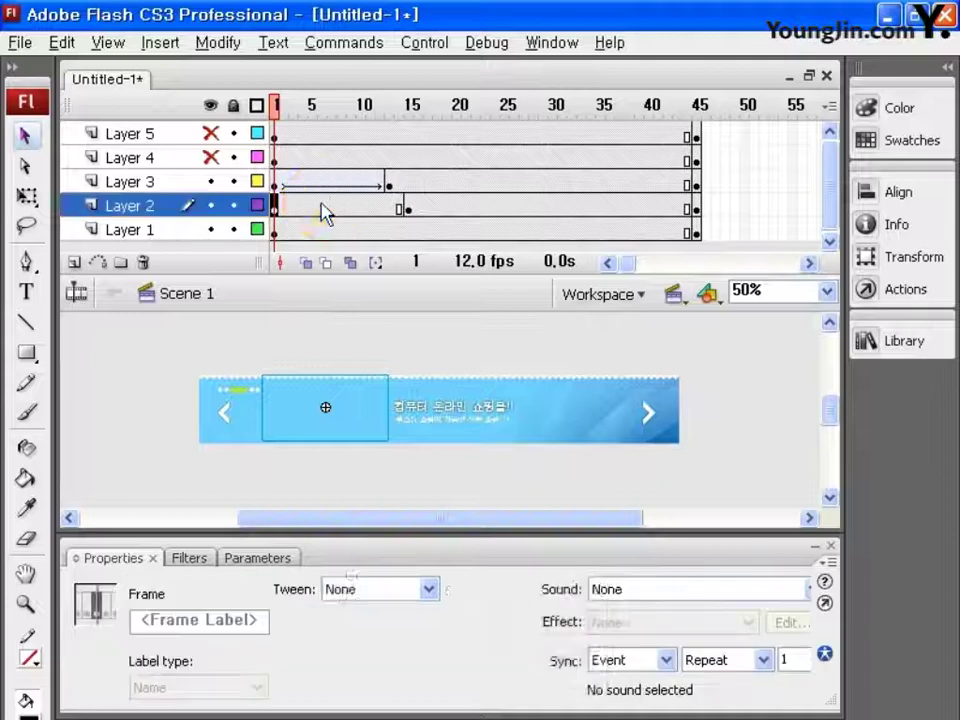
pyautogui.click(448, 210)
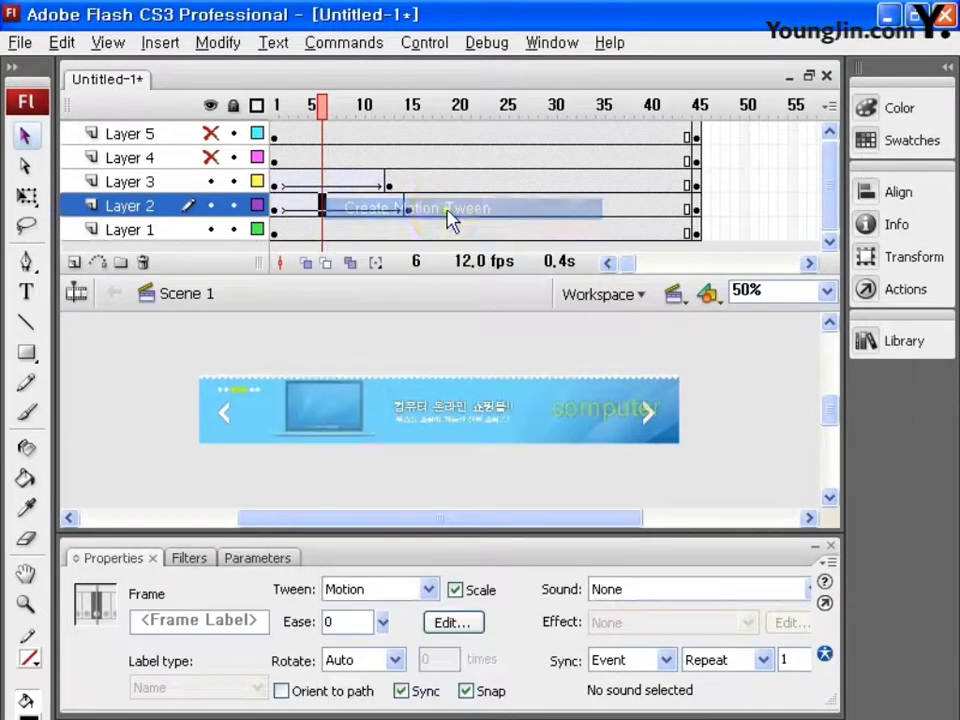
# Insert keyframes at frame 30 on Layers 2 and 3
pyautogui.click(558, 200)
pyautogui.click(563, 203)
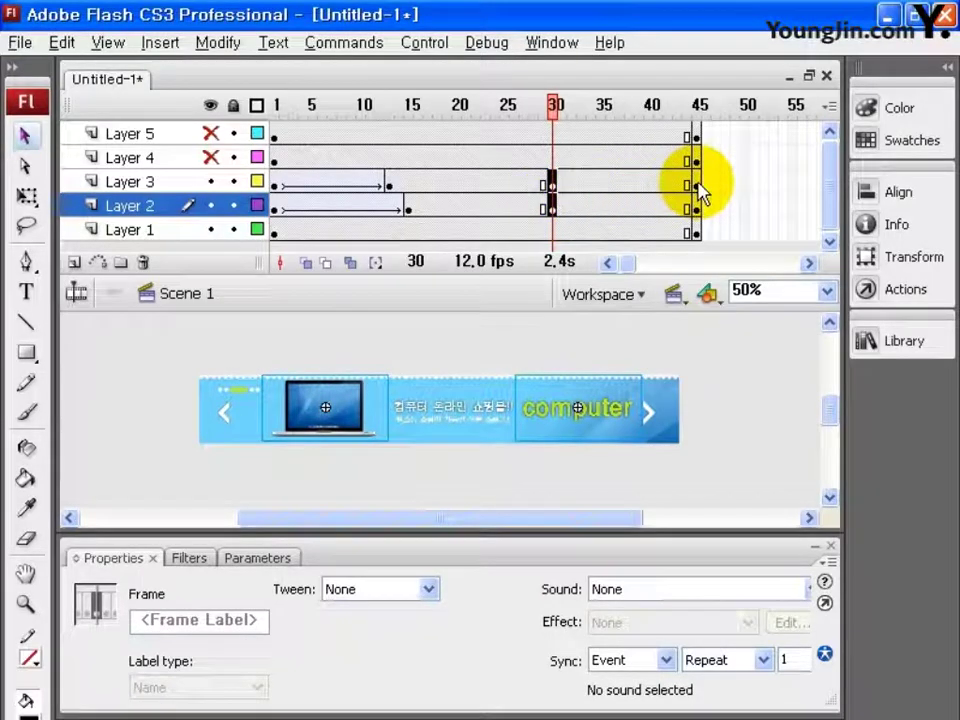
# Give the laptop image and computer lettering an Alpha of 0% in the frame 45 keyframes of Layers 2 and 3
pyautogui.moveTo(698, 185); pyautogui.dragTo(700, 226)
pyautogui.click(636, 414)
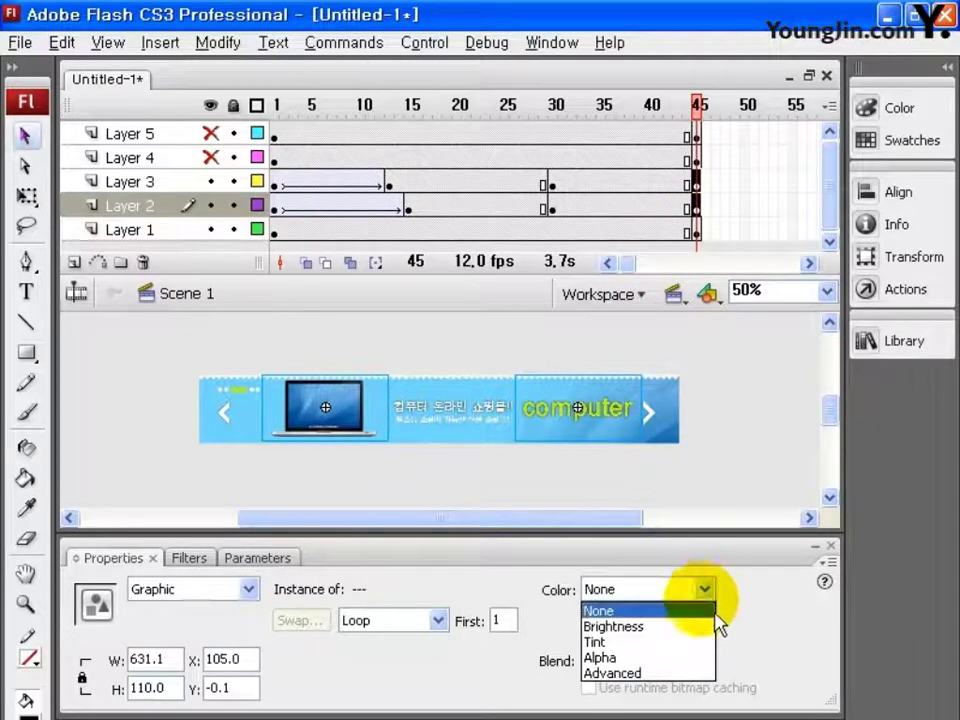
pyautogui.click(712, 650)
pyautogui.click(814, 601)
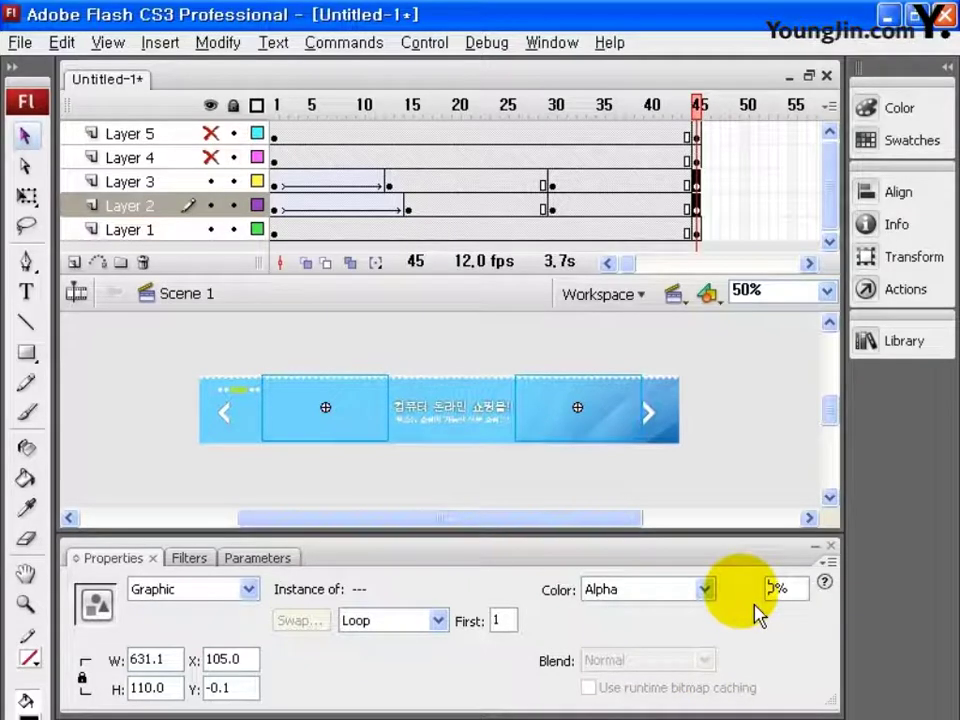
# Create motion tweens on Layers 3 and 2 between the keyframes at frames 30 and 45
pyautogui.rightClick(620, 184)
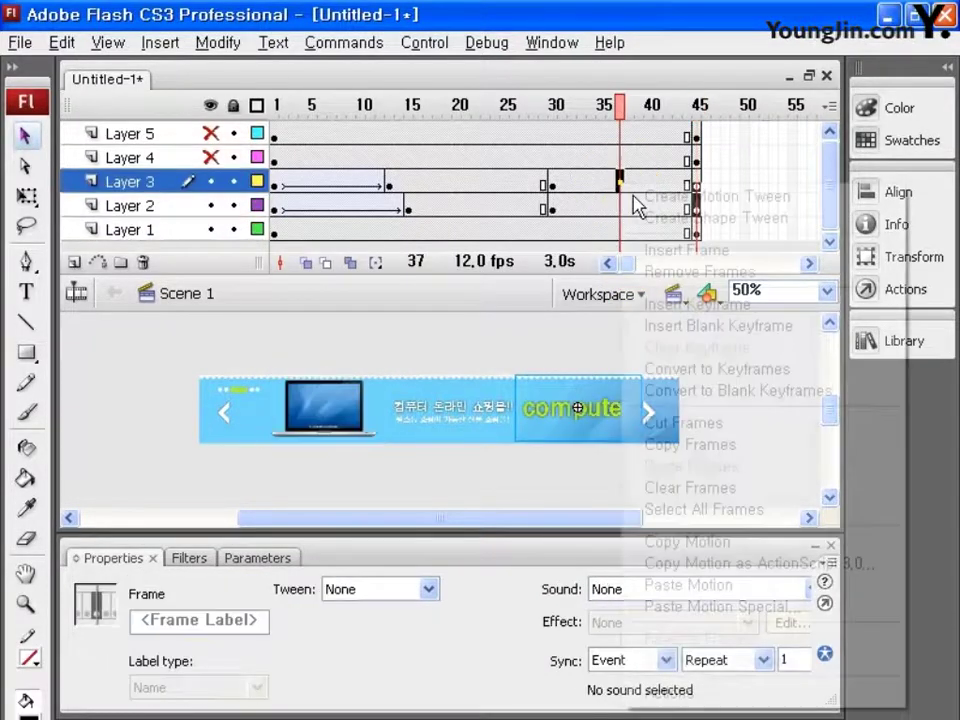
pyautogui.click(716, 198)
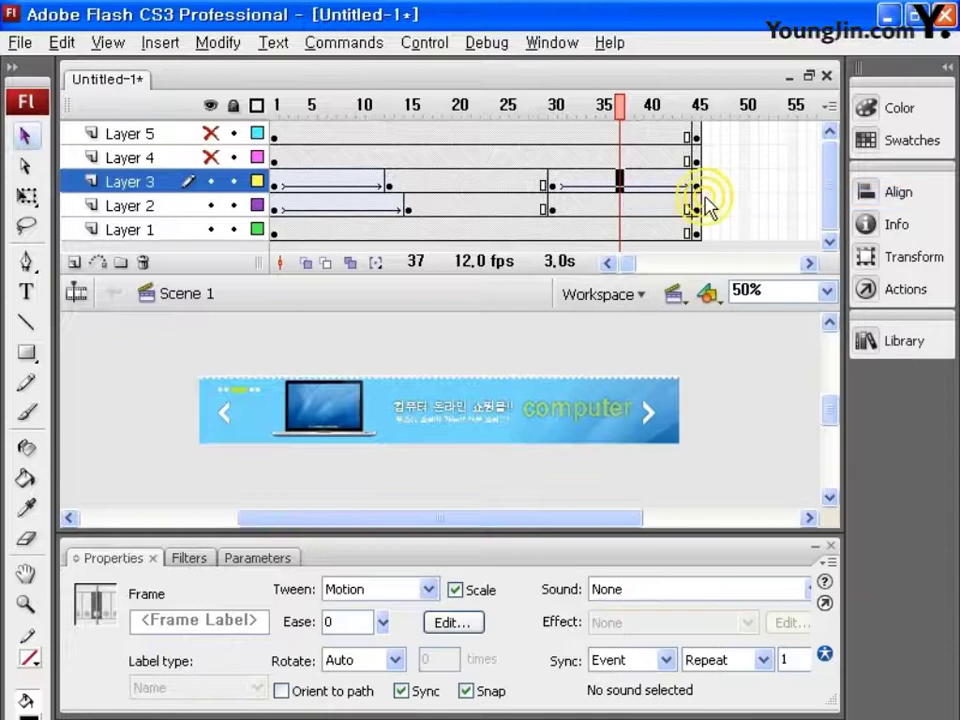
pyautogui.rightClick(618, 204)
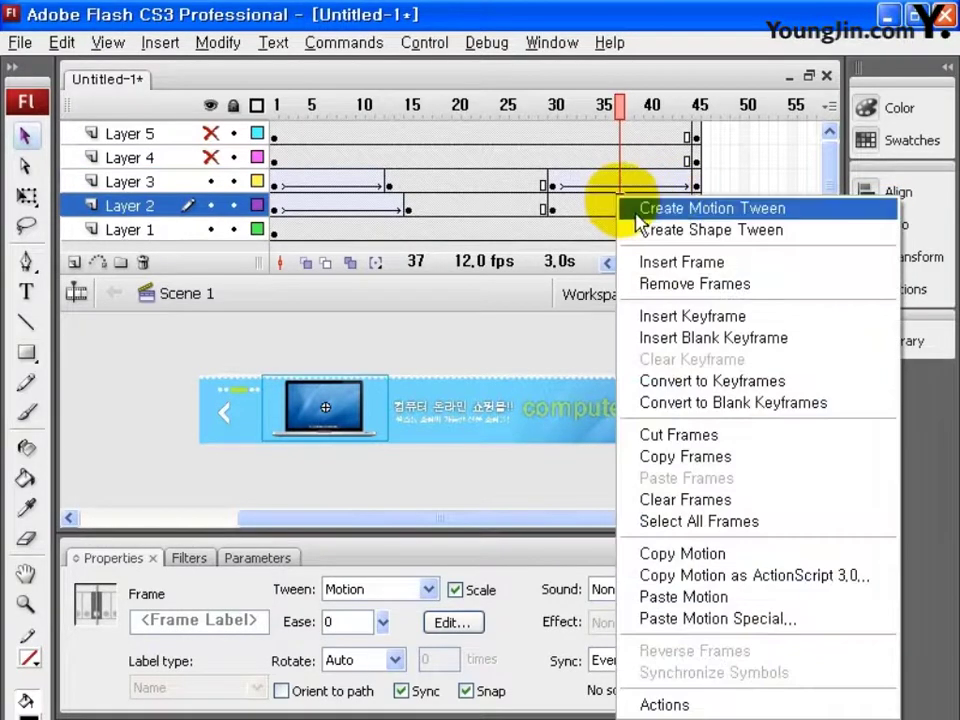
pyautogui.click(708, 212)
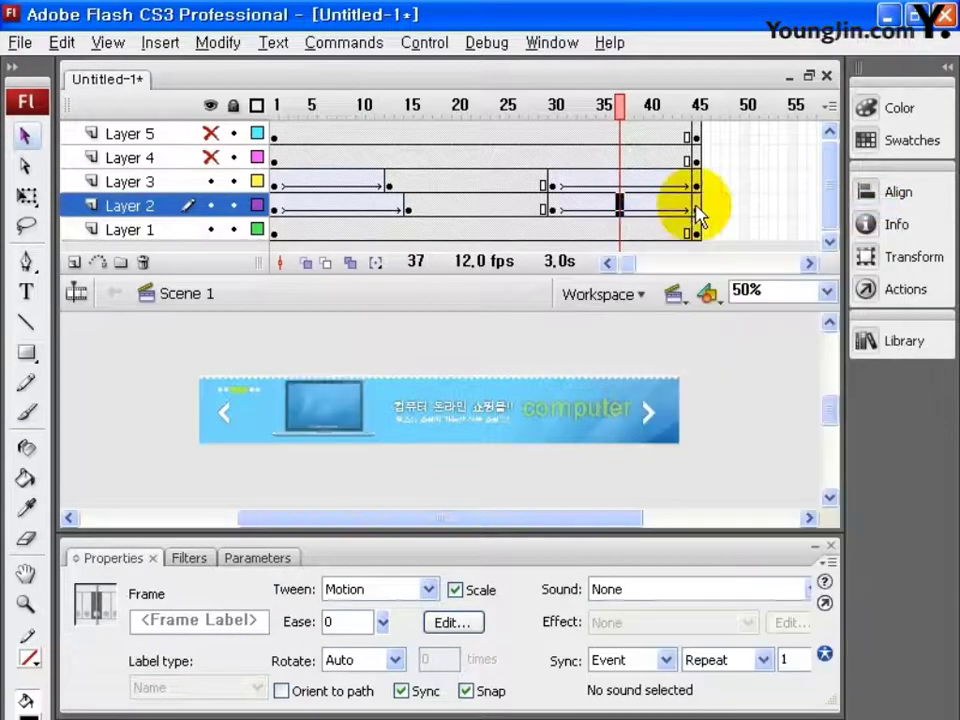
# Show Layer 4 and motion-tween its printer image from frame 1 to an Alpha of 0% at a new frame 15 keyframe
pyautogui.click(210, 157)
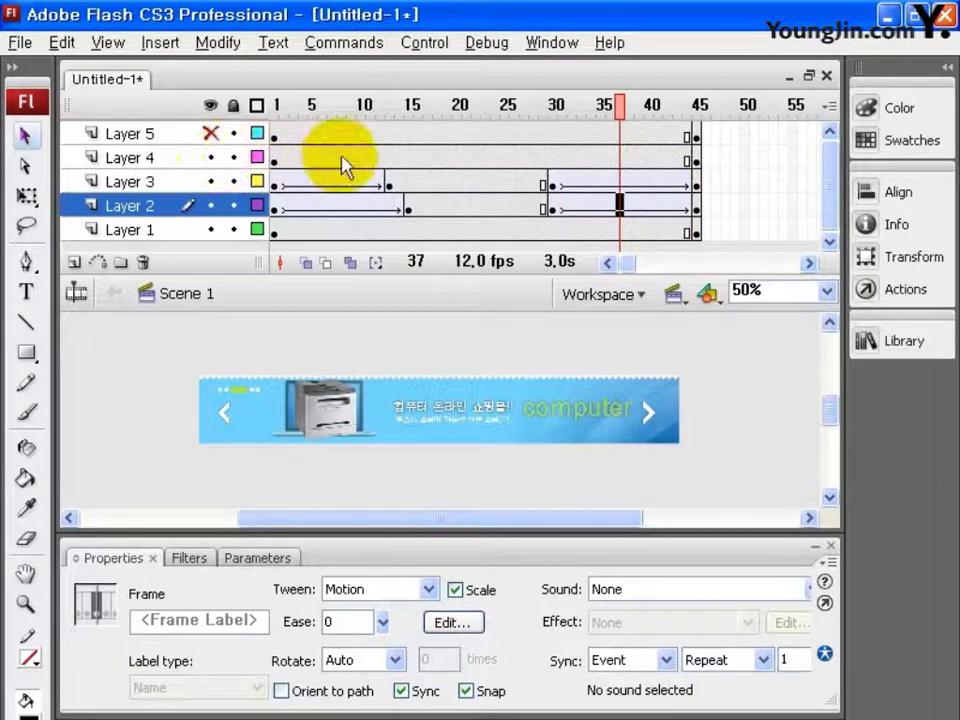
pyautogui.click(409, 158)
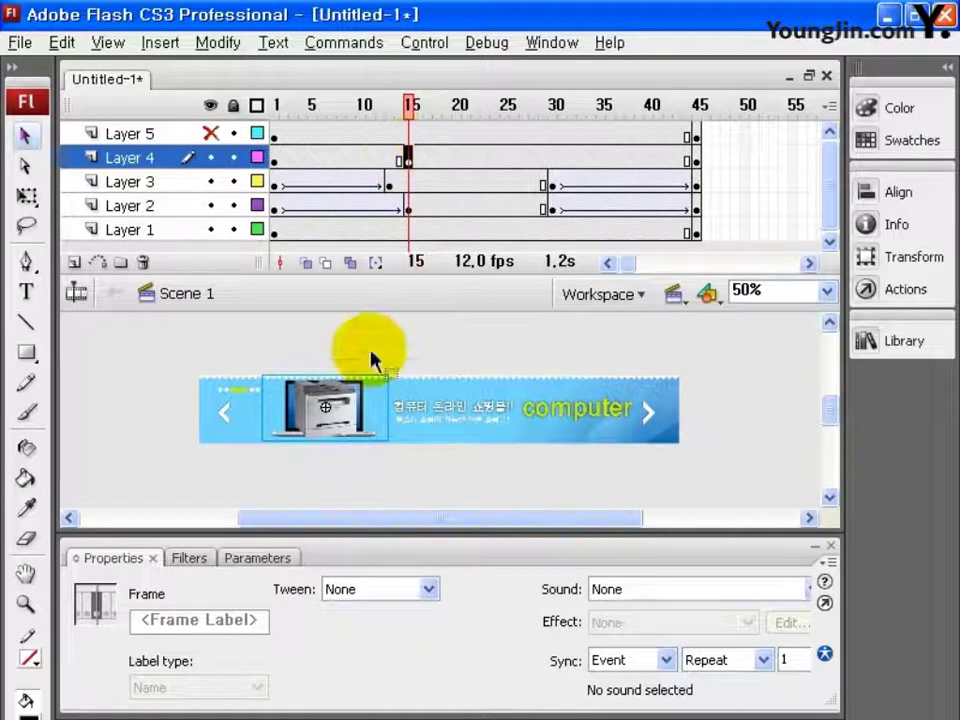
pyautogui.click(371, 415)
pyautogui.click(705, 589)
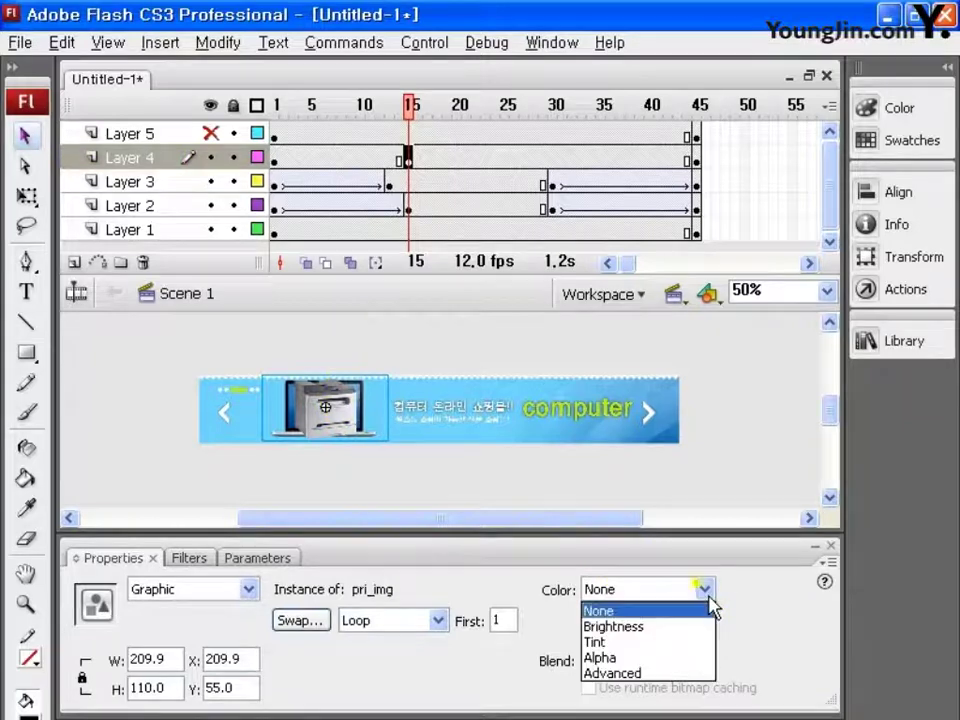
pyautogui.click(700, 660)
pyautogui.press('Tab')
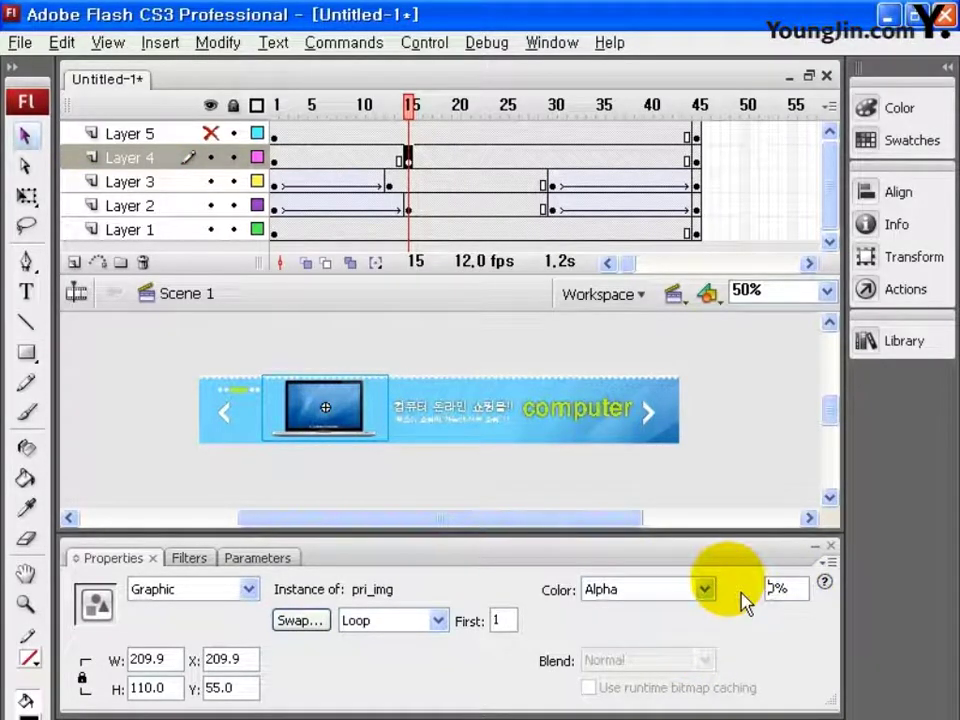
pyautogui.rightClick(347, 160)
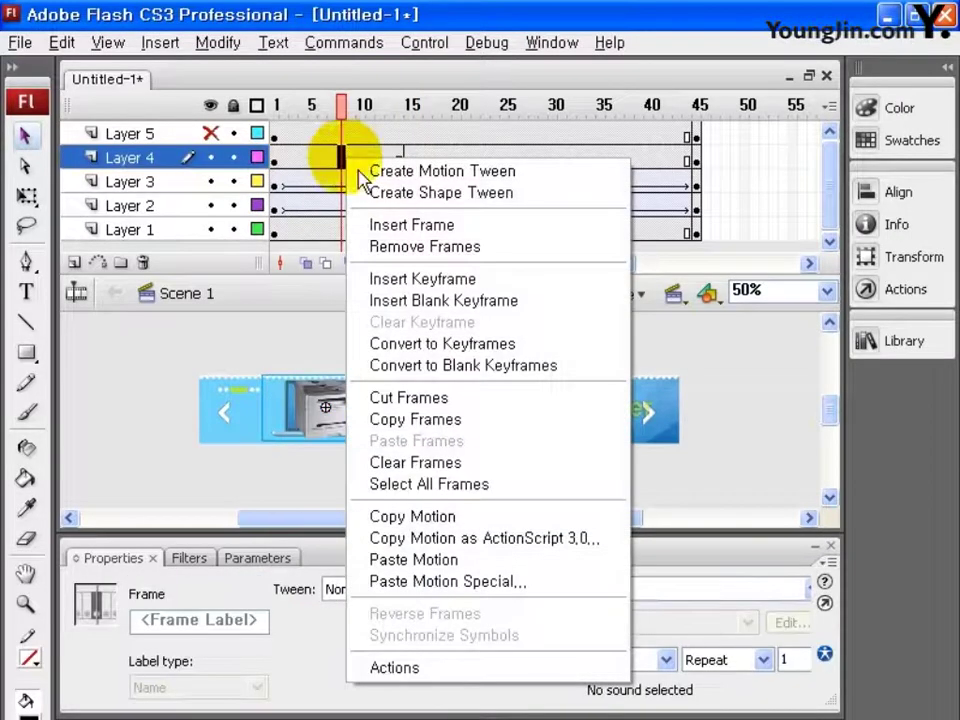
pyautogui.click(425, 173)
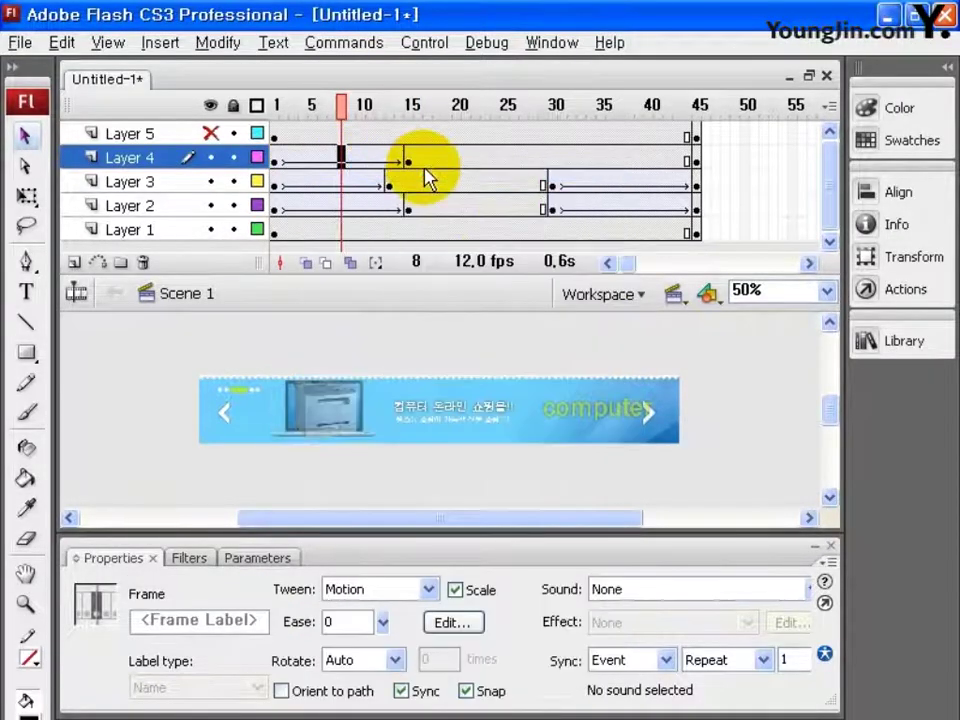
# Insert keyframes at frame 60 on Layers 5, 4 and 1
pyautogui.click(808, 263)
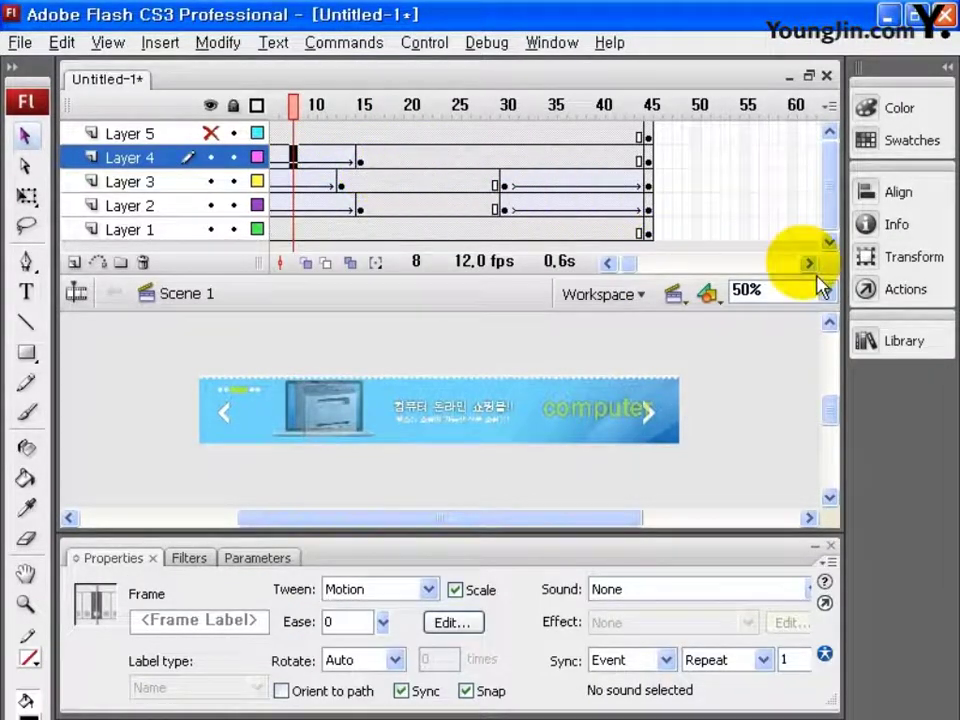
pyautogui.click(794, 136)
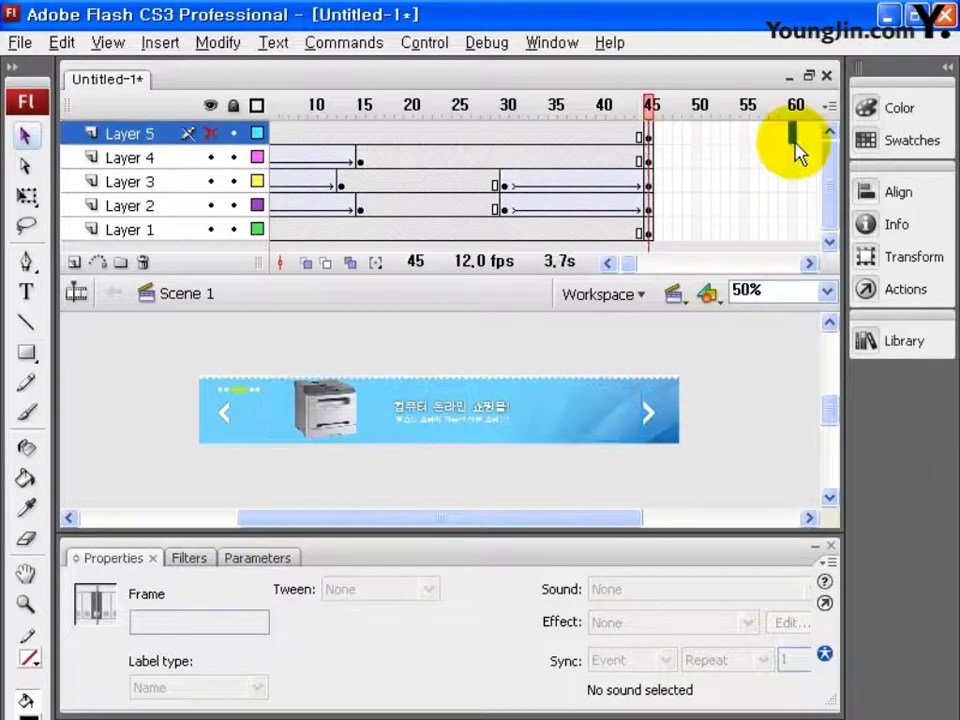
pyautogui.keyDown('shift'); pyautogui.click(795, 160); pyautogui.keyUp('shift')
pyautogui.keyDown('ctrl'); pyautogui.click(795, 230); pyautogui.keyUp('ctrl')
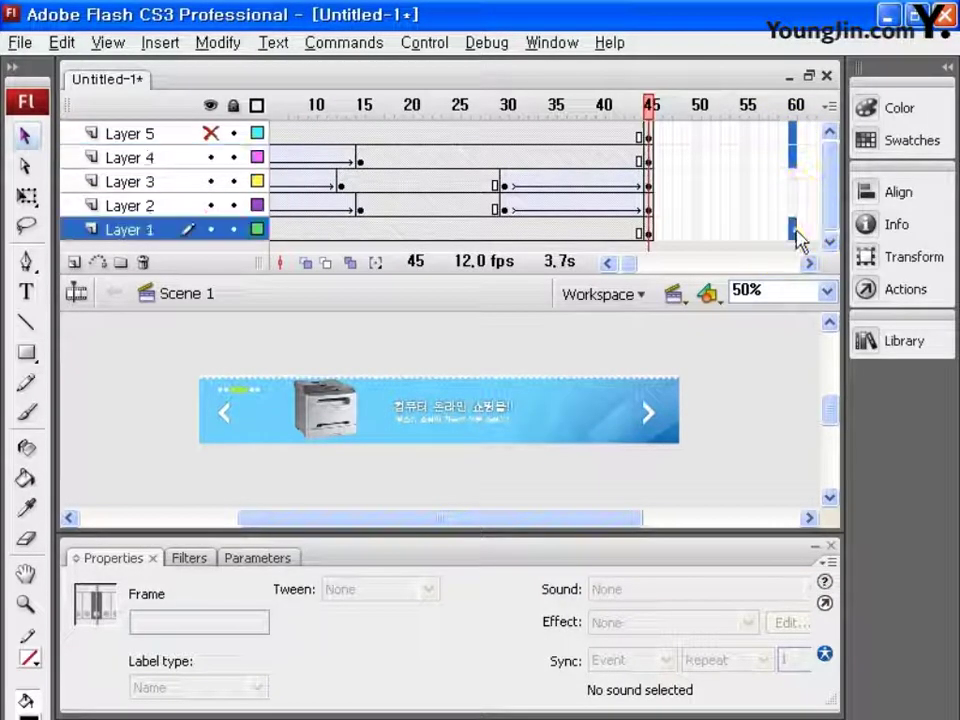
pyautogui.press('F6')
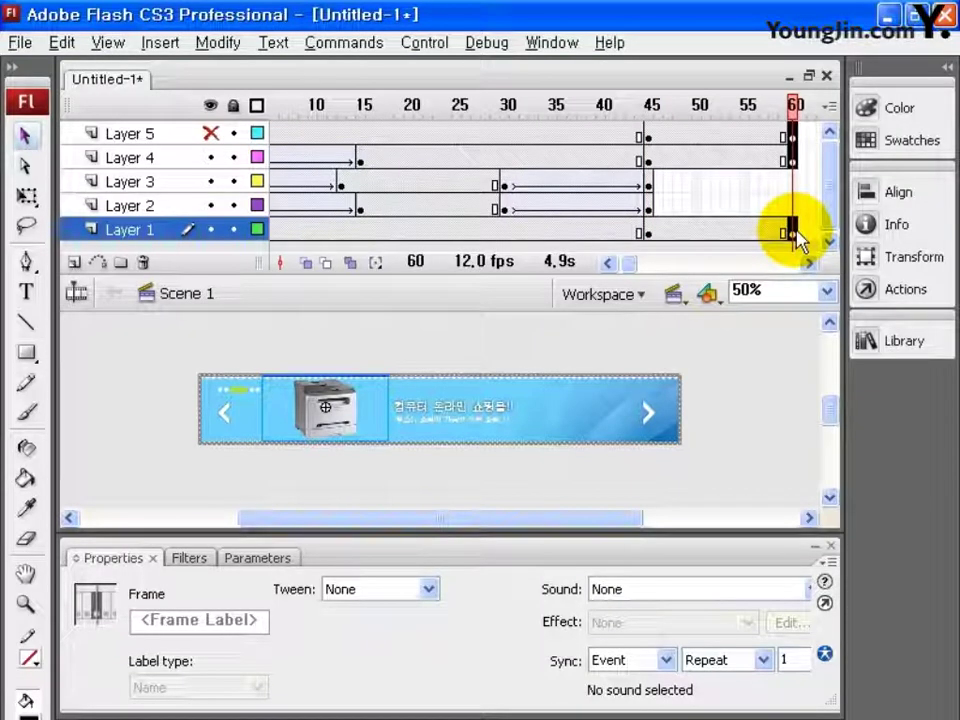
# Insert a keyframe at frame 30 of Layer 4 and create a motion tween from it to frame 45
pyautogui.click(504, 157)
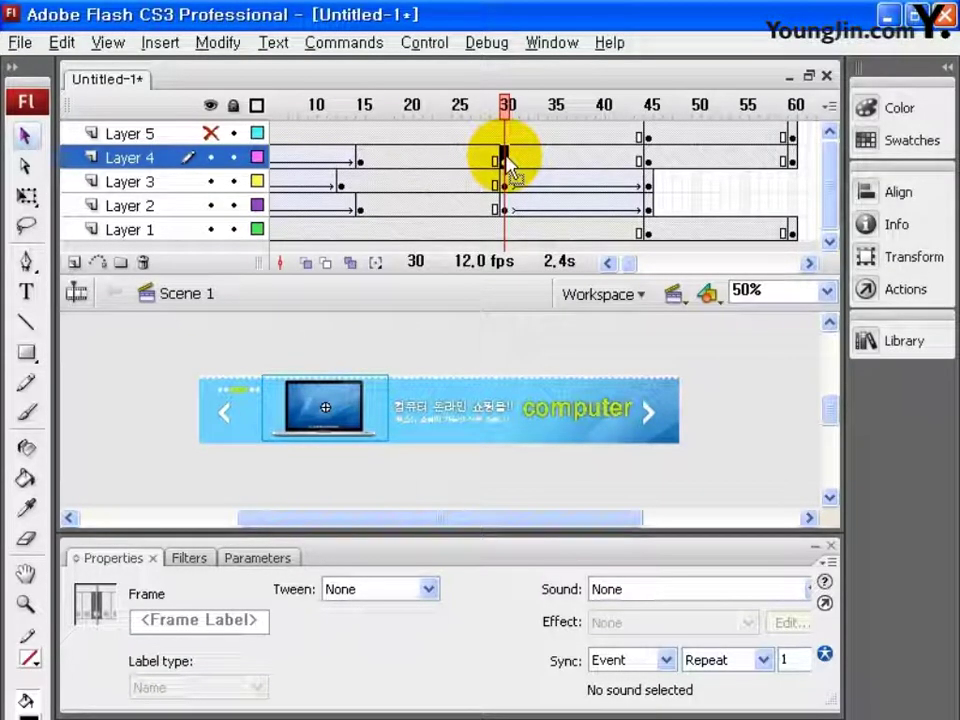
pyautogui.rightClick(583, 158)
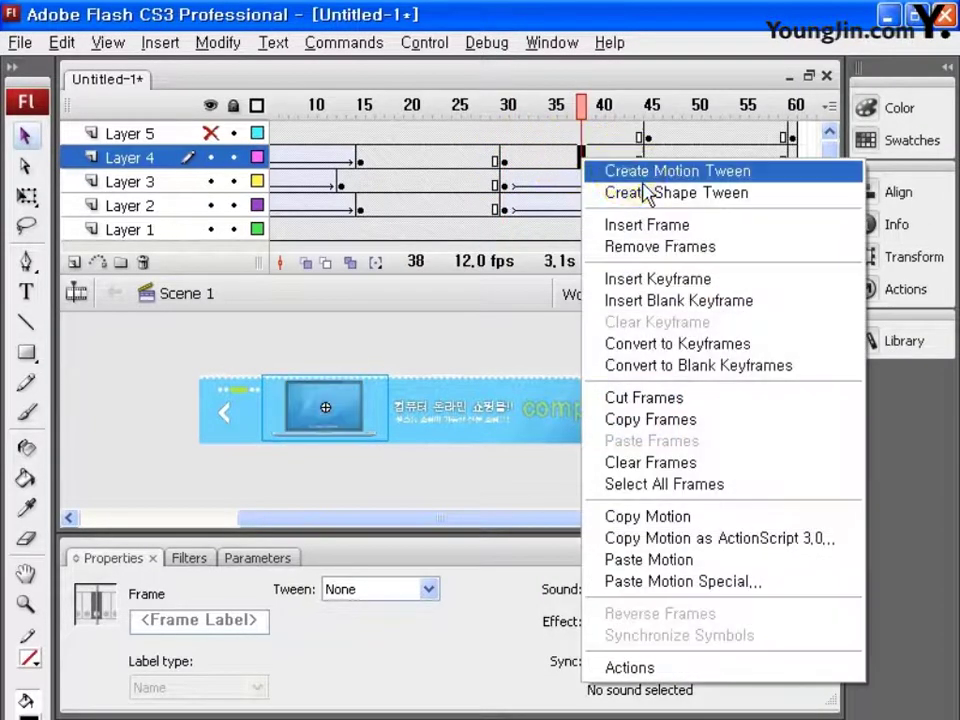
pyautogui.click(638, 172)
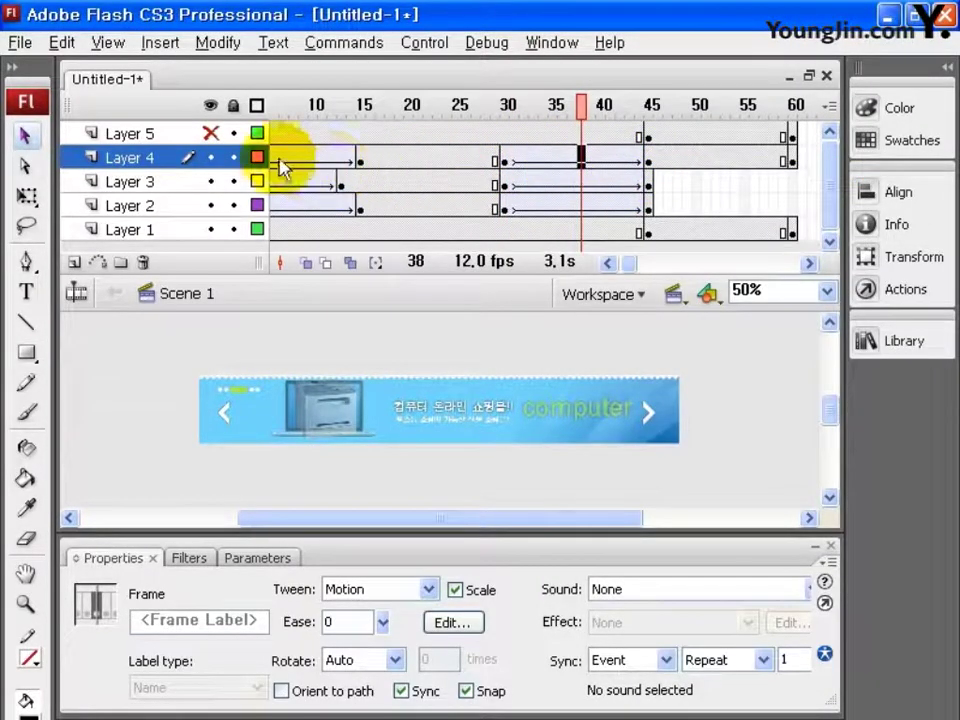
# Show Layer 5 and insert a keyframe at its frame 30
pyautogui.click(210, 133)
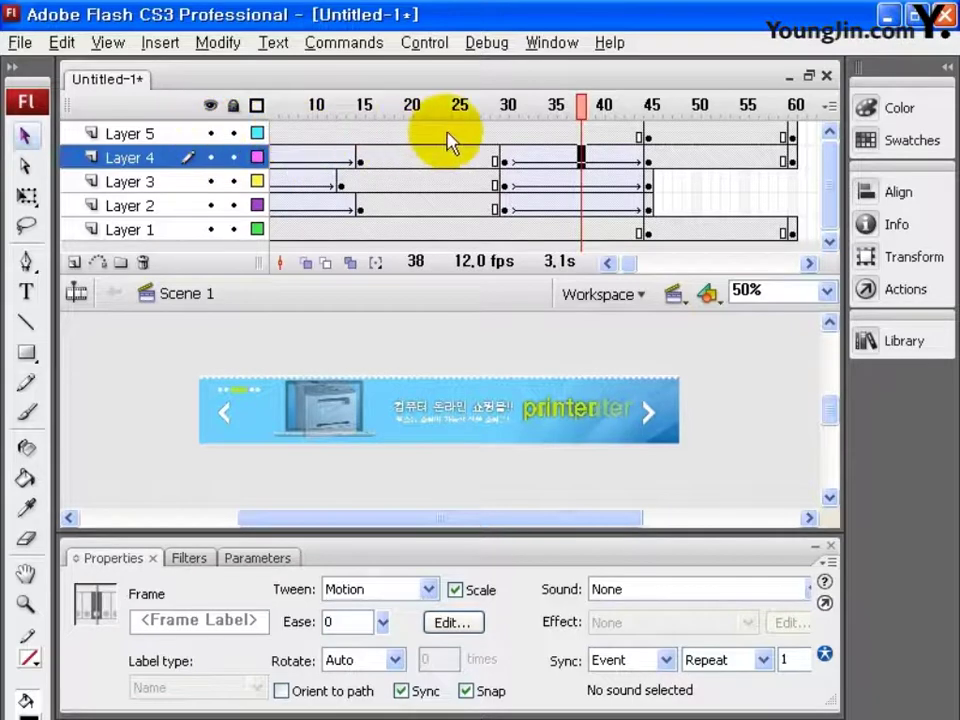
pyautogui.click(506, 137)
pyautogui.click(508, 139)
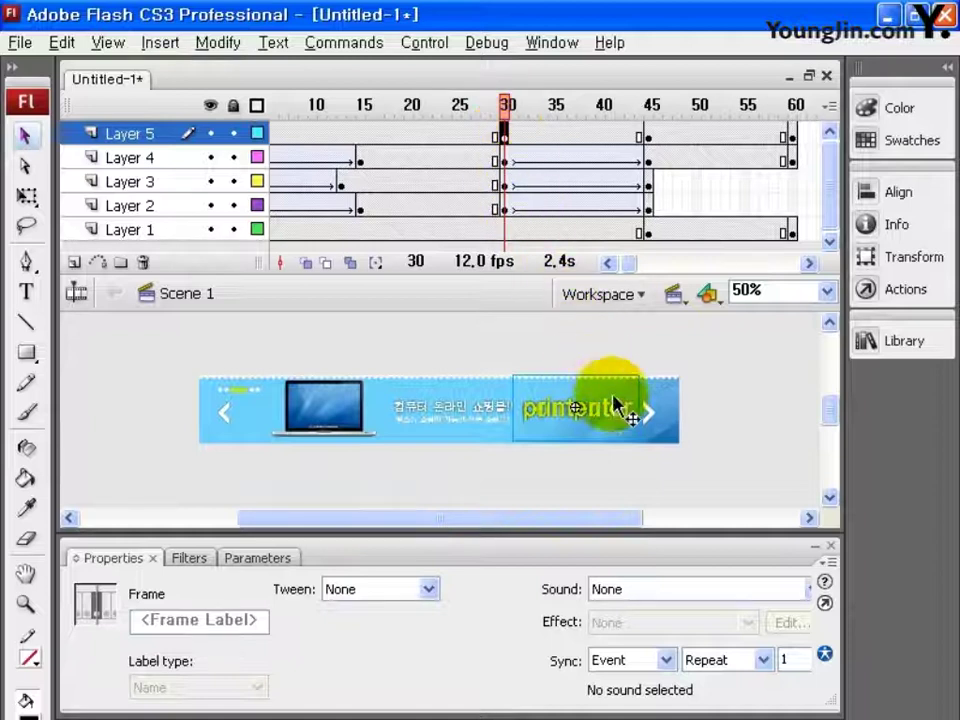
# Move the printer lettering in frame 30 horizontally to about X 721 and give it an Alpha of 0%
pyautogui.click(616, 420)
pyautogui.moveTo(633, 428); pyautogui.dragTo(673, 418)
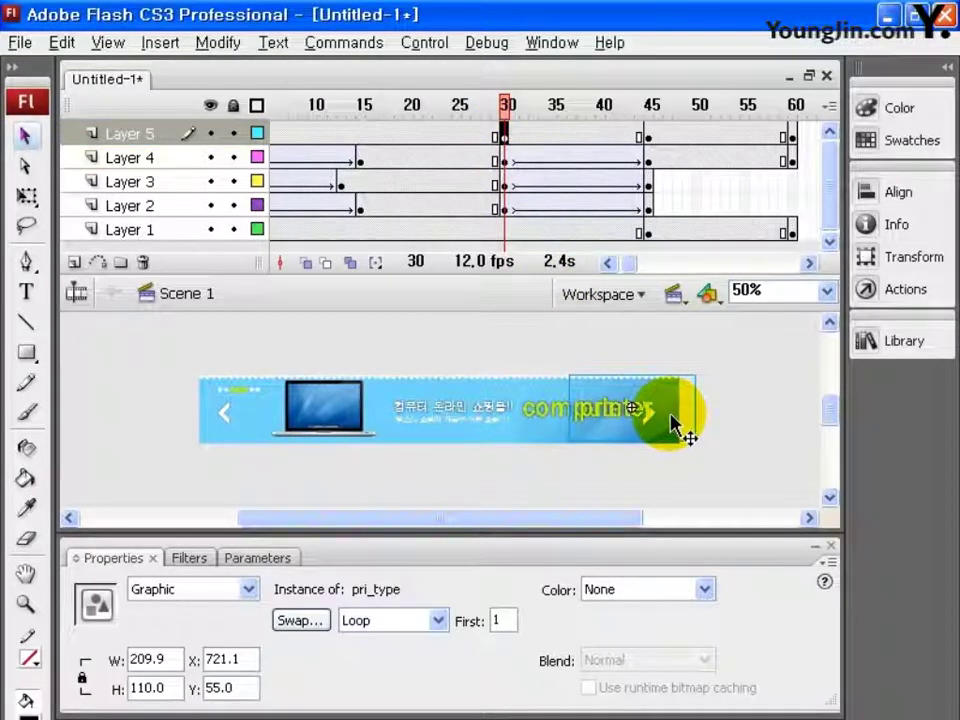
pyautogui.click(705, 589)
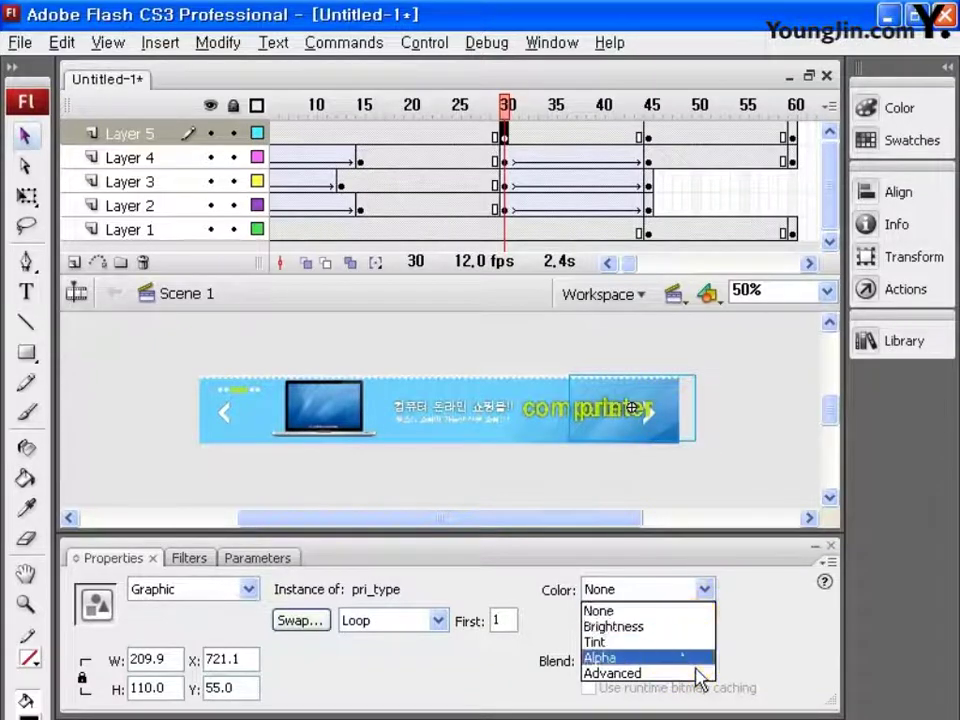
pyautogui.click(697, 658)
pyautogui.click(790, 597)
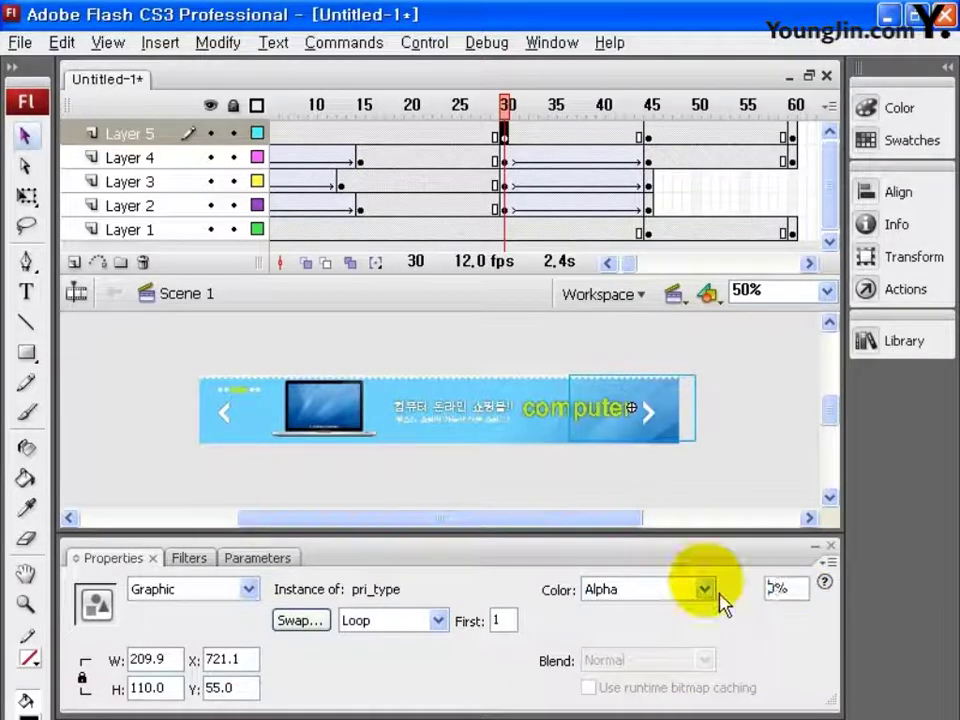
# Give the printer lettering in frame 1 of Layer 5 an Alpha of 0%
pyautogui.click(608, 263)
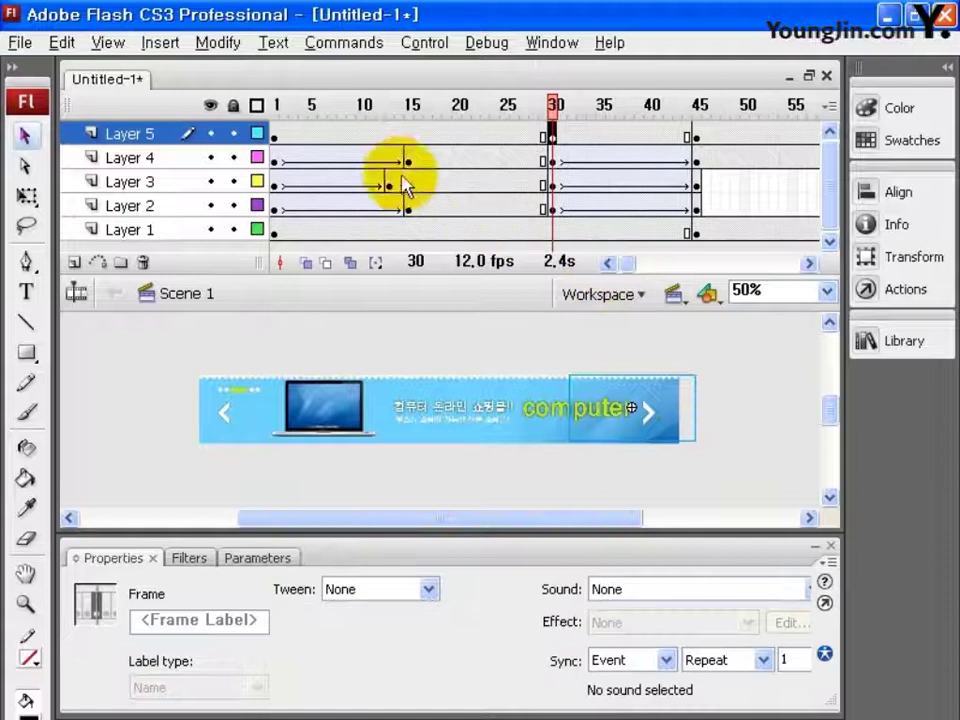
pyautogui.click(276, 134)
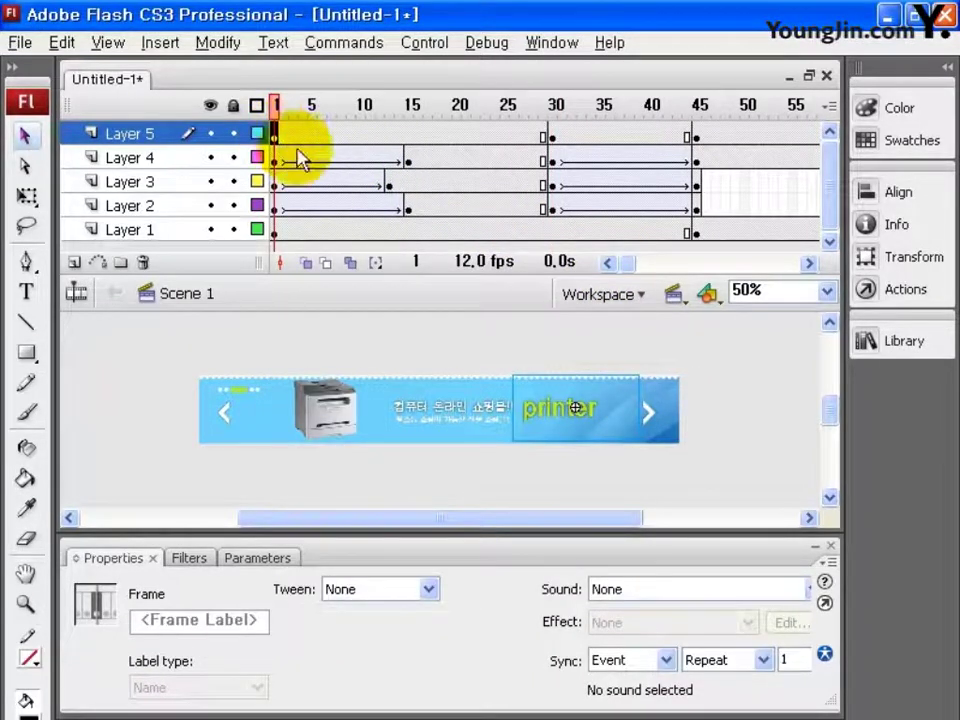
pyautogui.click(585, 408)
pyautogui.click(704, 589)
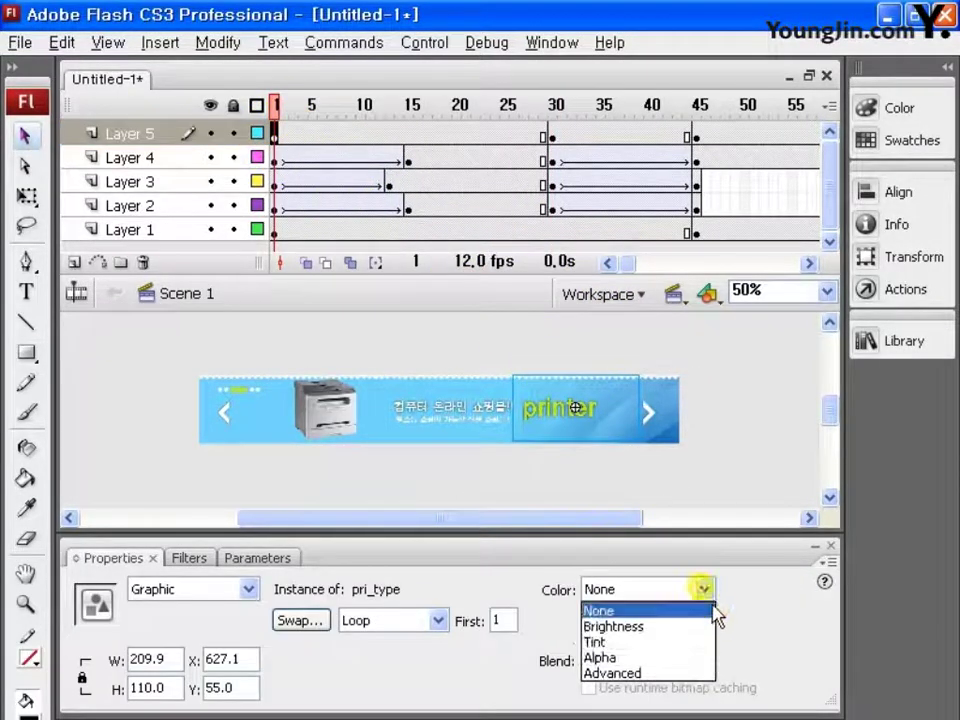
pyautogui.click(680, 657)
pyautogui.moveTo(790, 589); pyautogui.dragTo(745, 607)
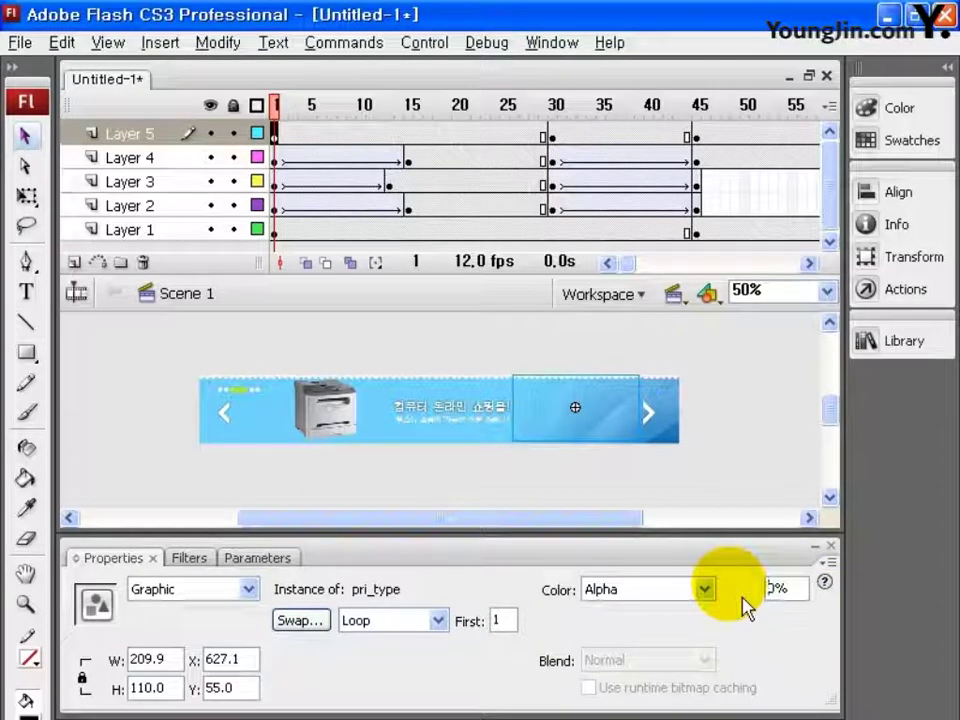
# Create a motion tween on Layer 5 between the keyframes at frames 30 and 45
pyautogui.click(624, 140)
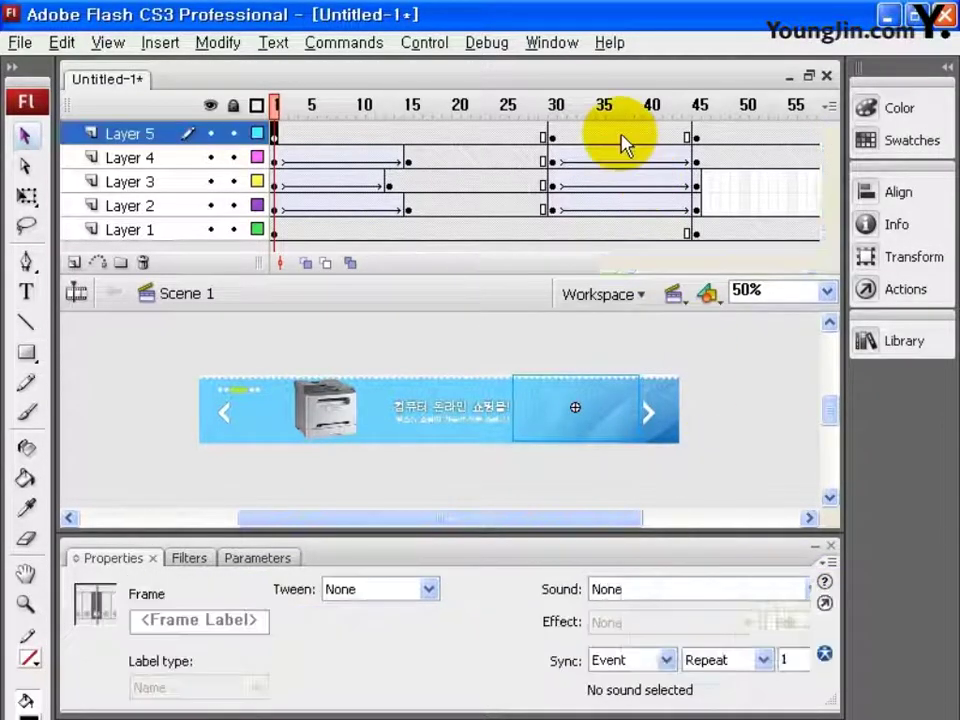
pyautogui.rightClick(622, 134)
pyautogui.click(710, 149)
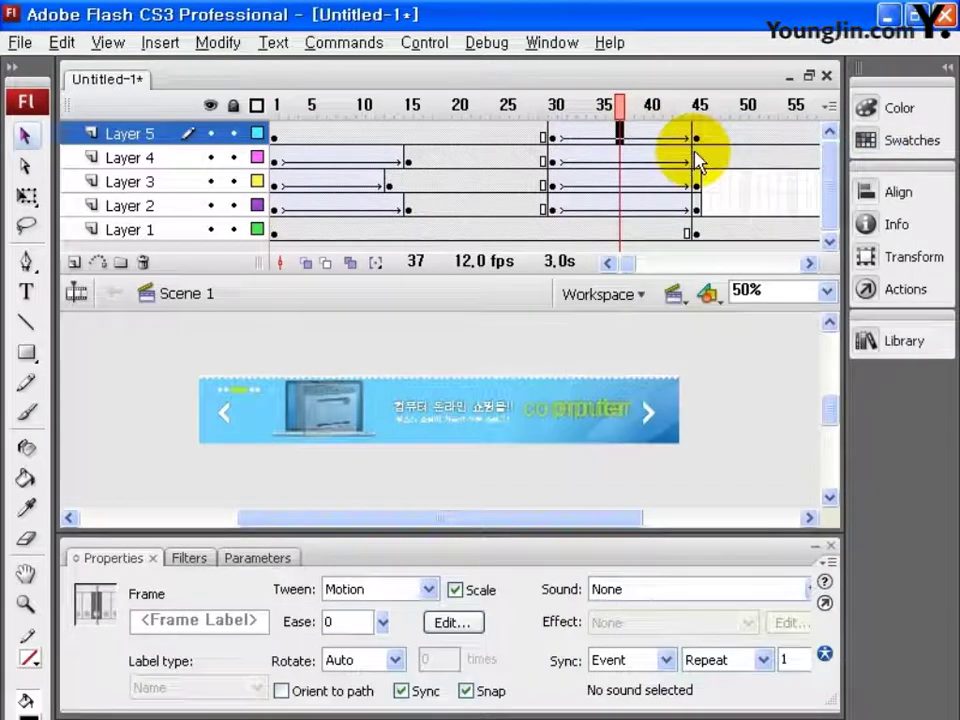
# Save the document as main in the FLASH folder and test the movie
pyautogui.click(21, 43)
pyautogui.click(36, 234)
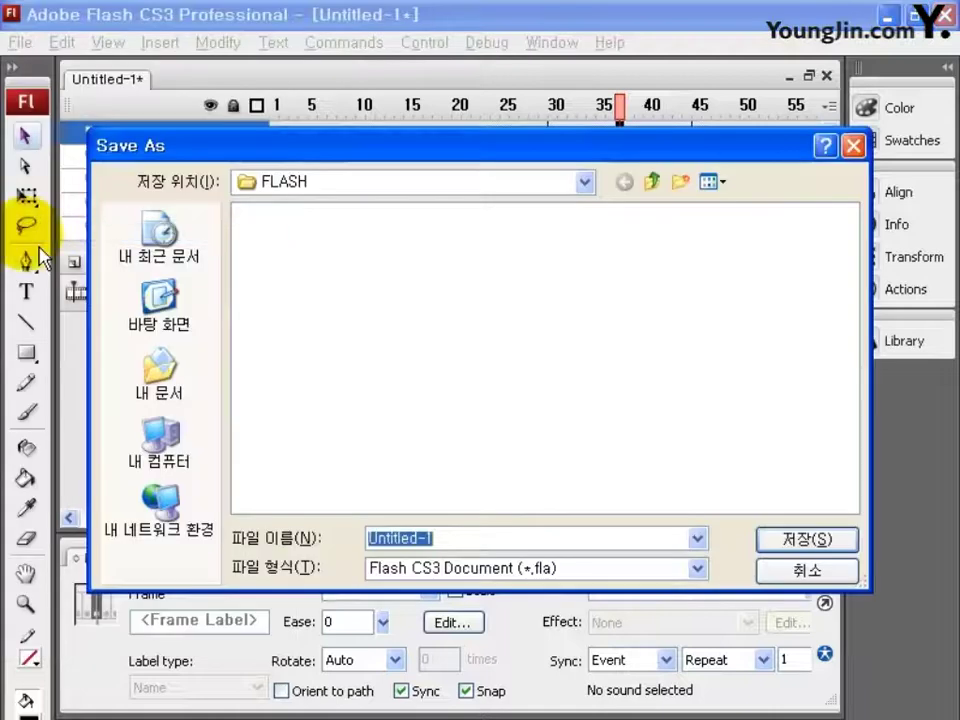
pyautogui.write('main')
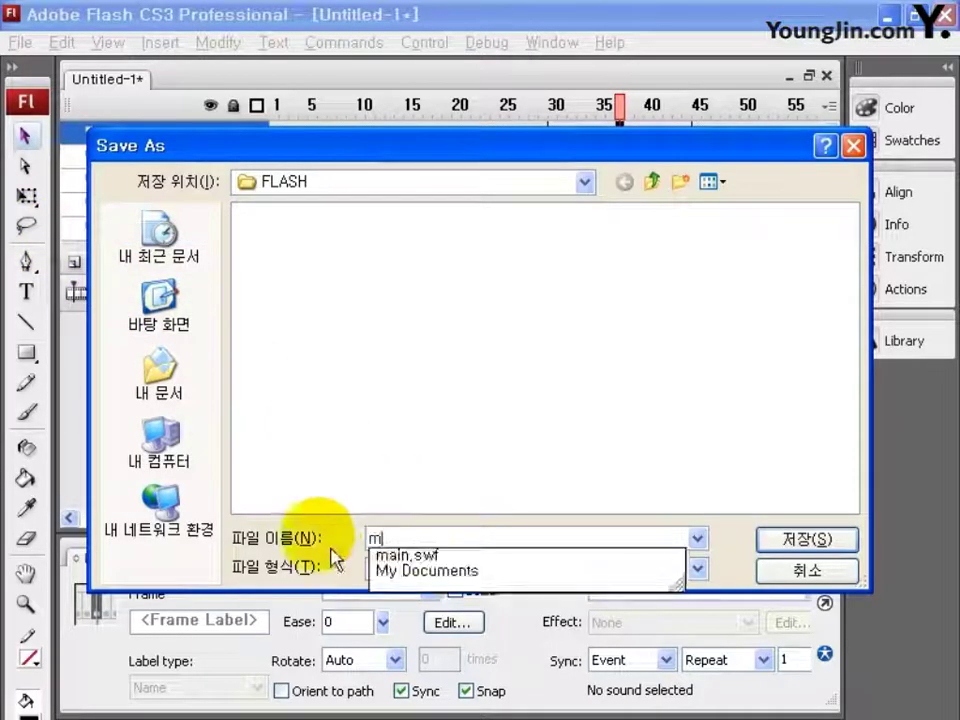
pyautogui.click(802, 540)
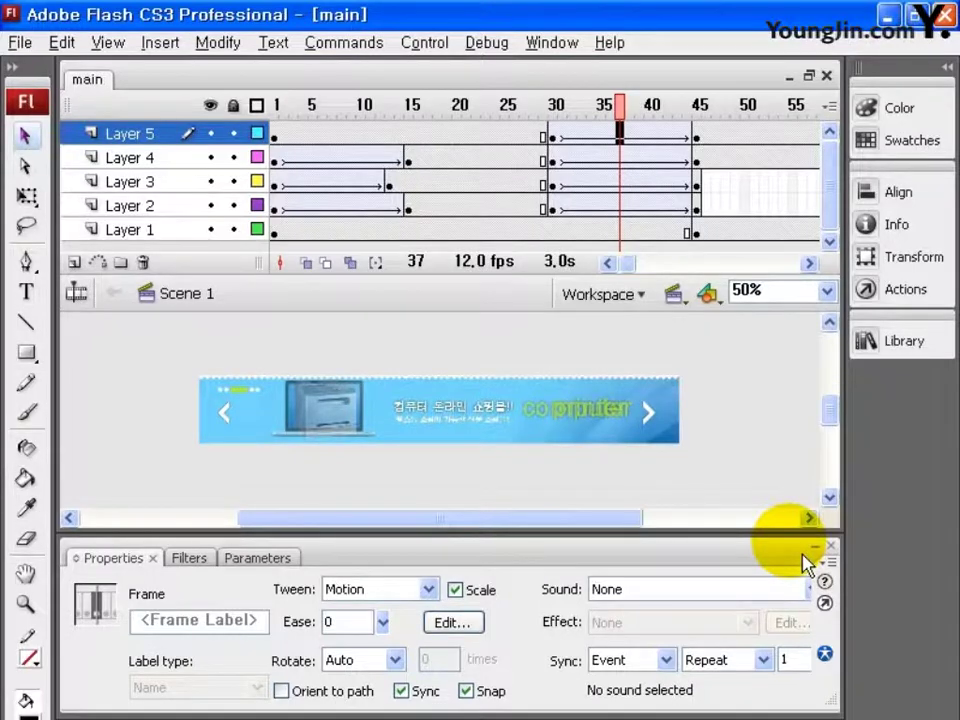
pyautogui.hotkey('ctrl', 'Return')
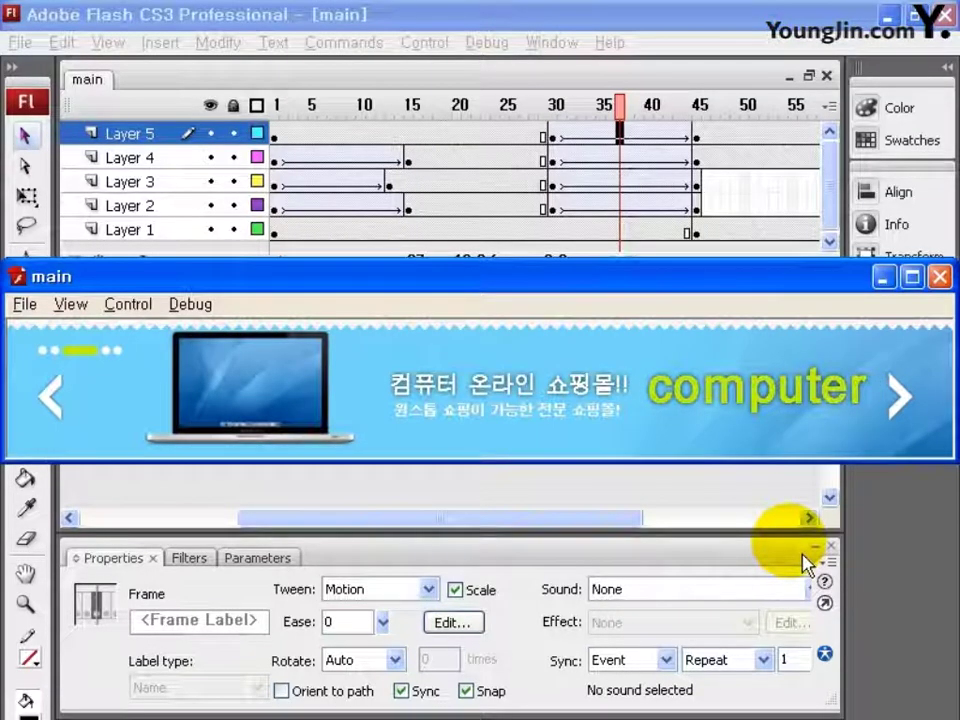